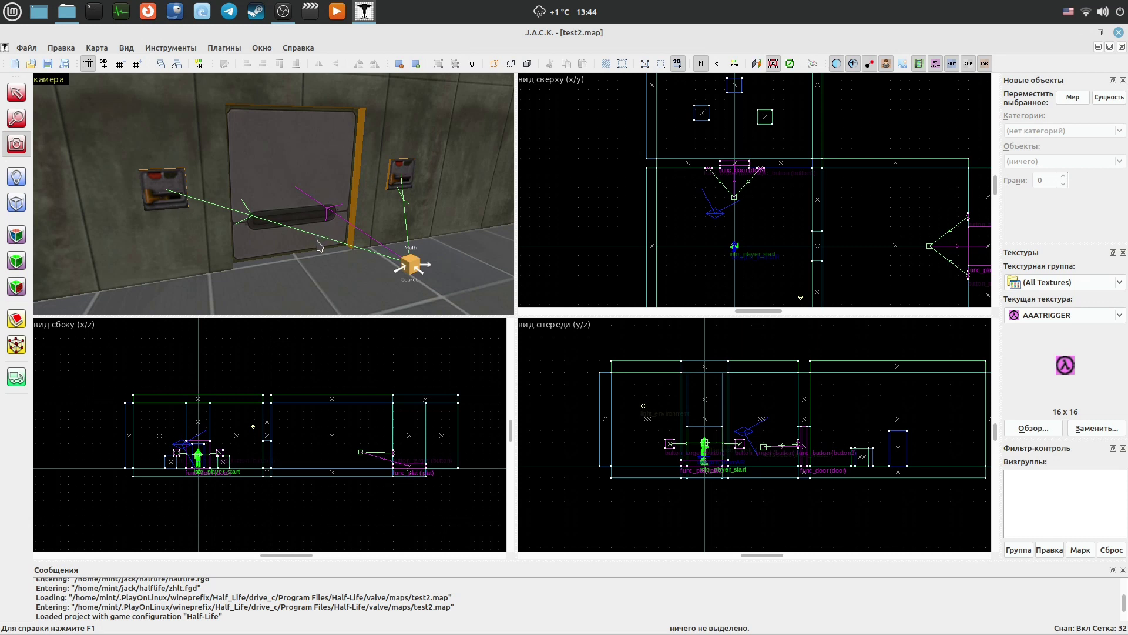
Select the sliding door between the two wall buttons to identify it, and clear the selection
{"action": "left_click", "coordinate": [16, 93]}
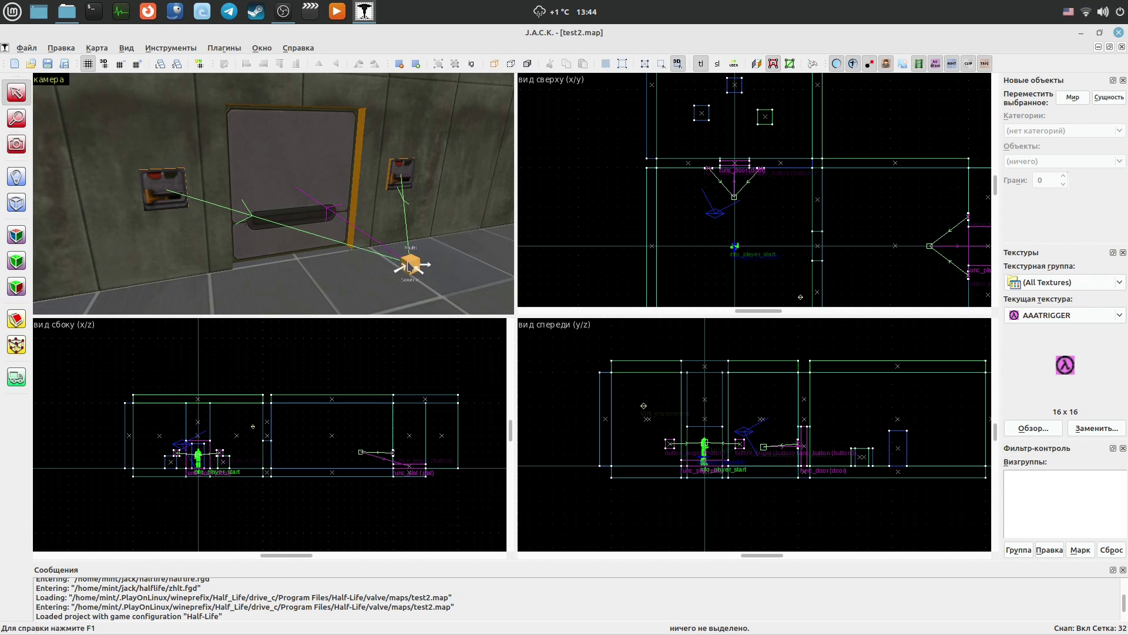
{"action": "left_click", "coordinate": [288, 138]}
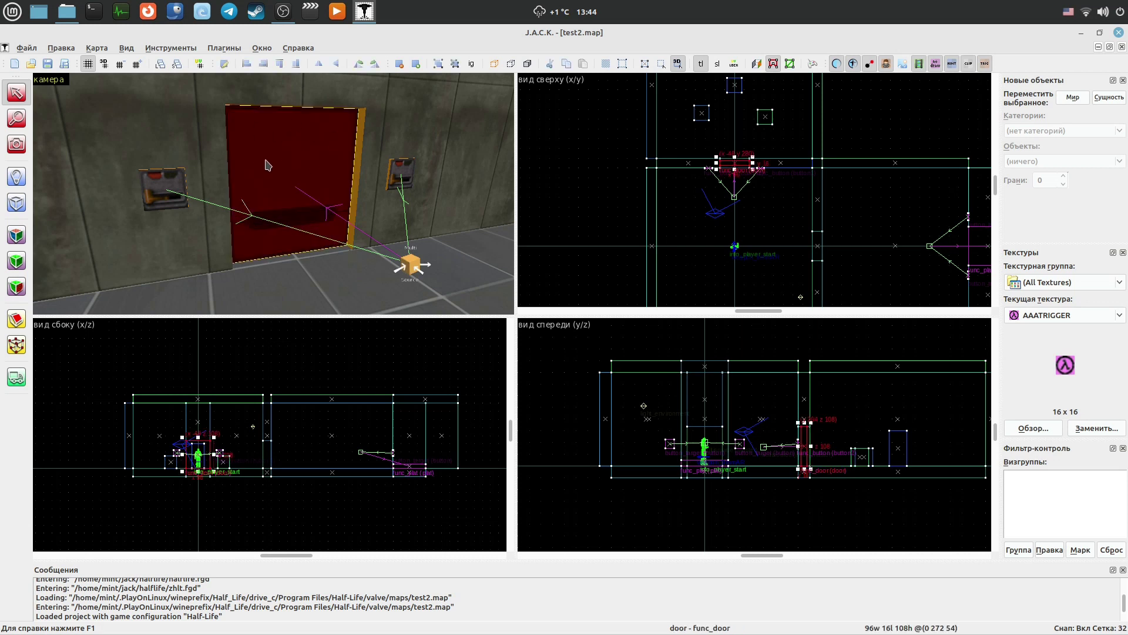
{"action": "left_click", "coordinate": [600, 215]}
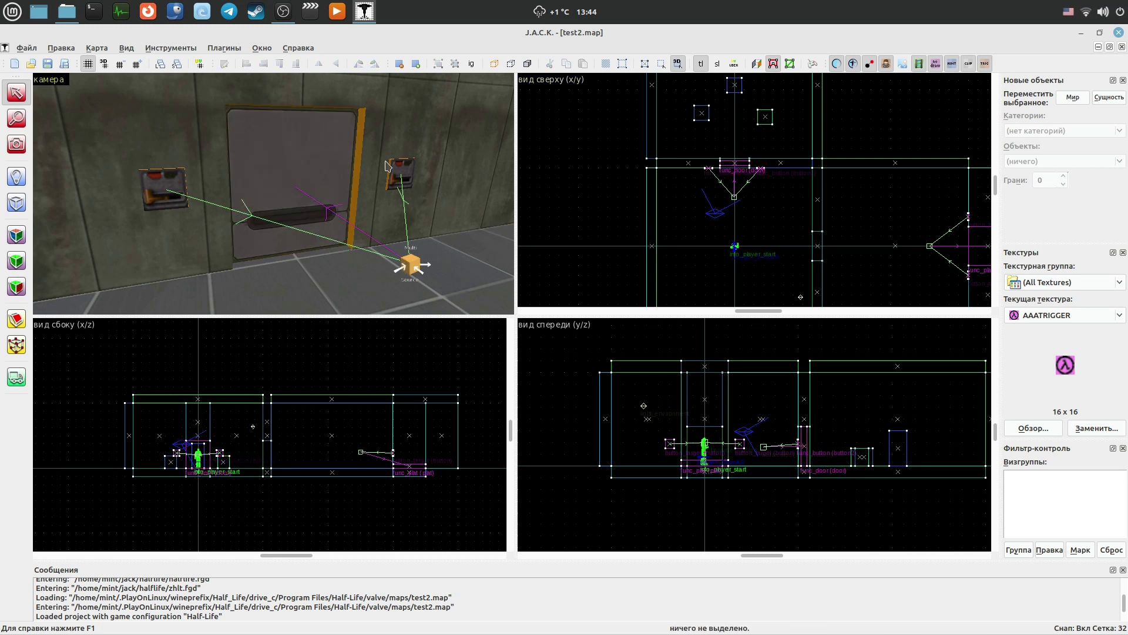
Examine the Name, Target and flags of the multisource entity in front of the door, and close its properties
{"action": "double_click", "coordinate": [415, 266]}
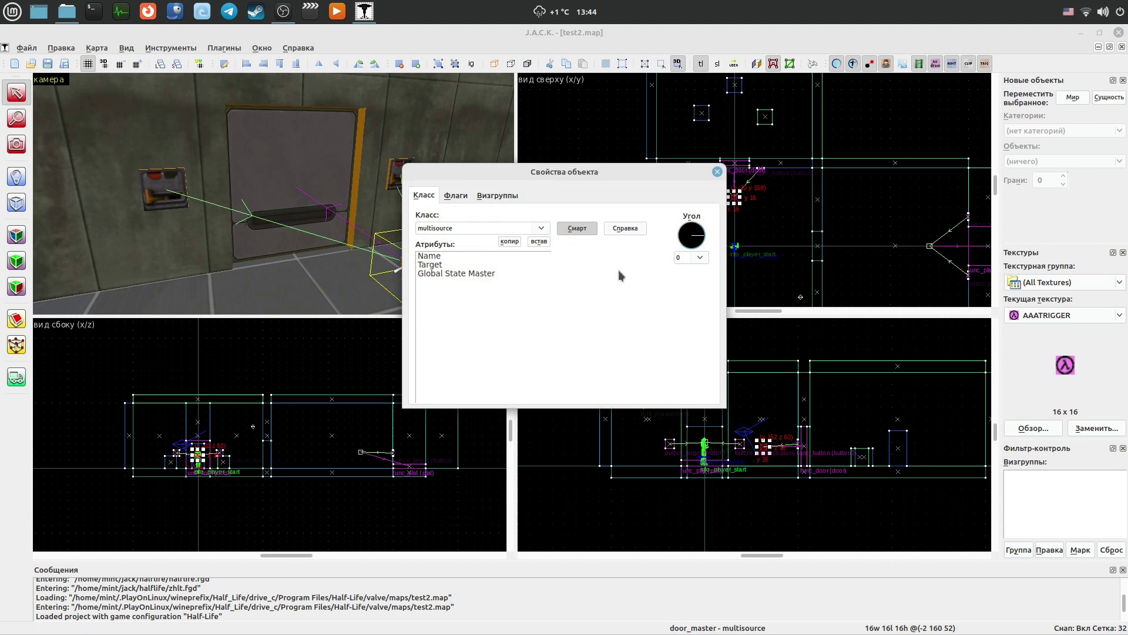
{"action": "left_click_drag", "start_coordinate": [545, 172], "coordinate": [615, 169]}
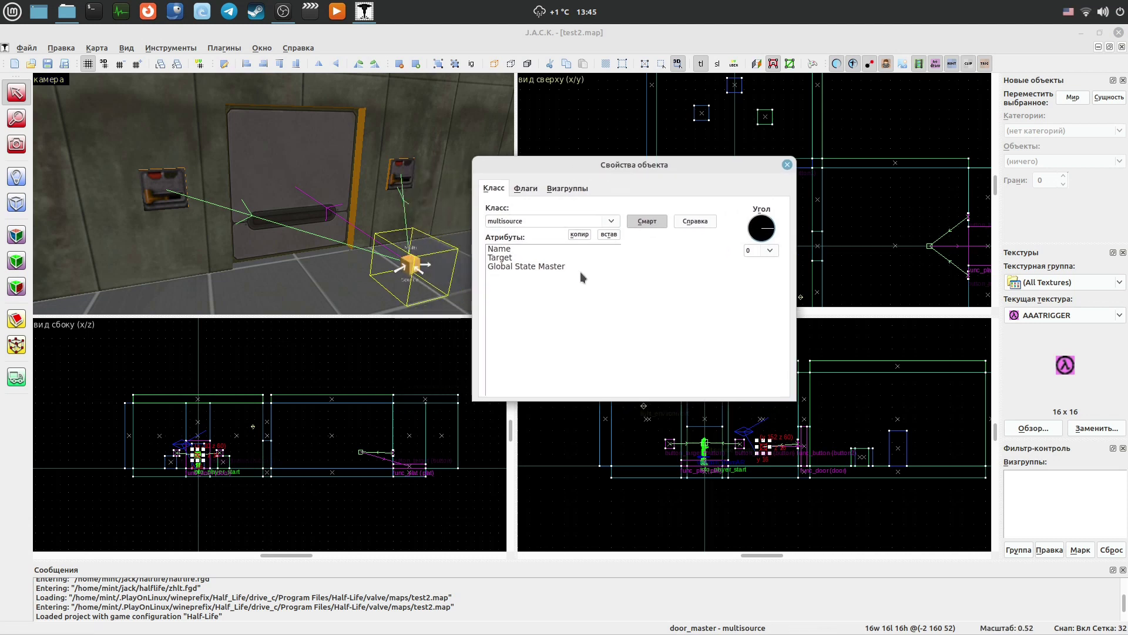
{"action": "left_click", "coordinate": [539, 249]}
{"action": "left_click_drag", "start_coordinate": [670, 250], "coordinate": [617, 254]}
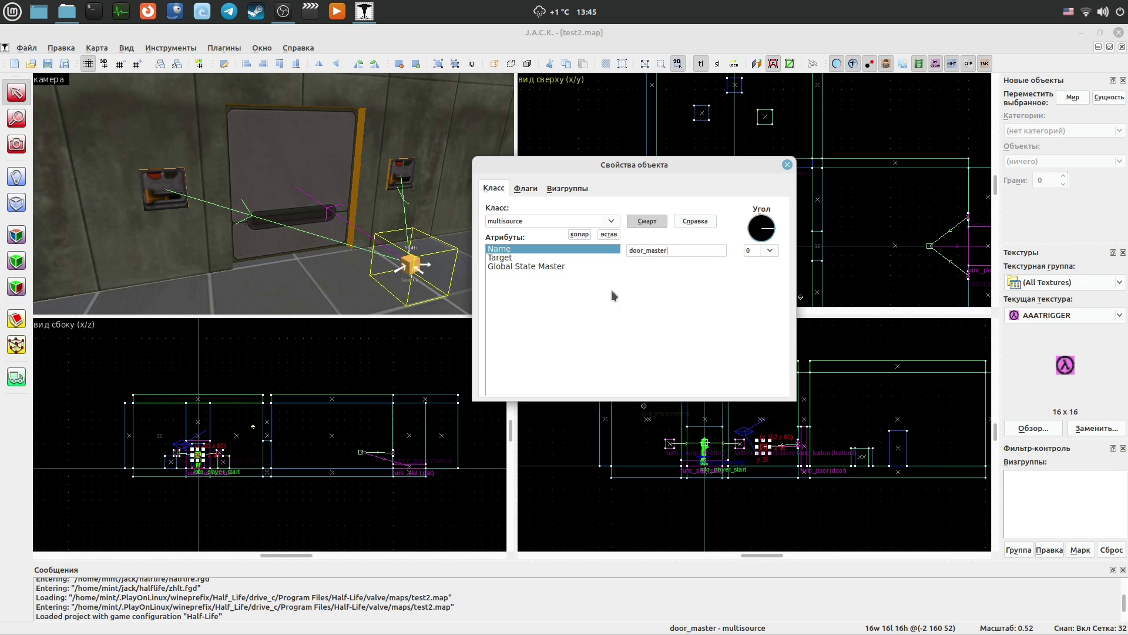
{"action": "left_click", "coordinate": [509, 259]}
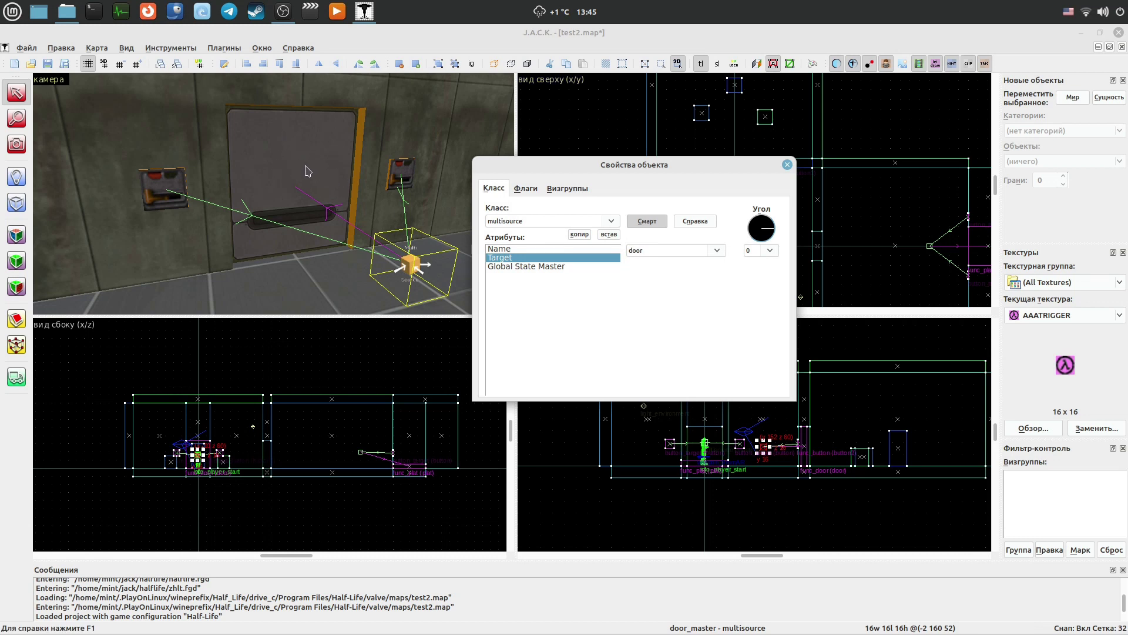
{"action": "left_click", "coordinate": [524, 189]}
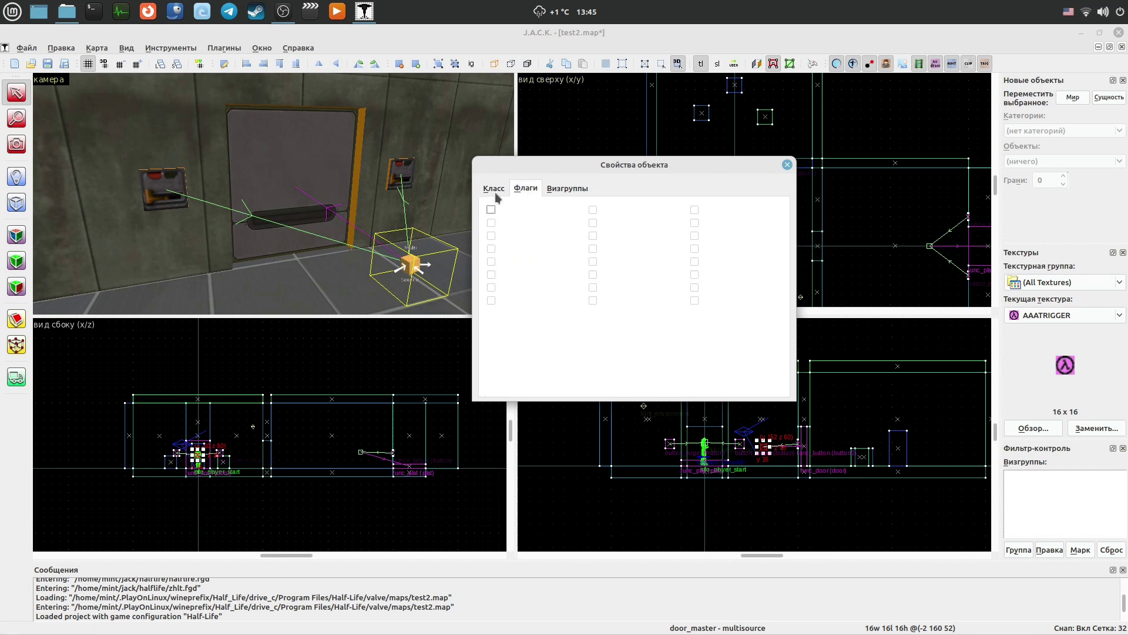
{"action": "left_click", "coordinate": [494, 189]}
{"action": "left_click", "coordinate": [787, 165]}
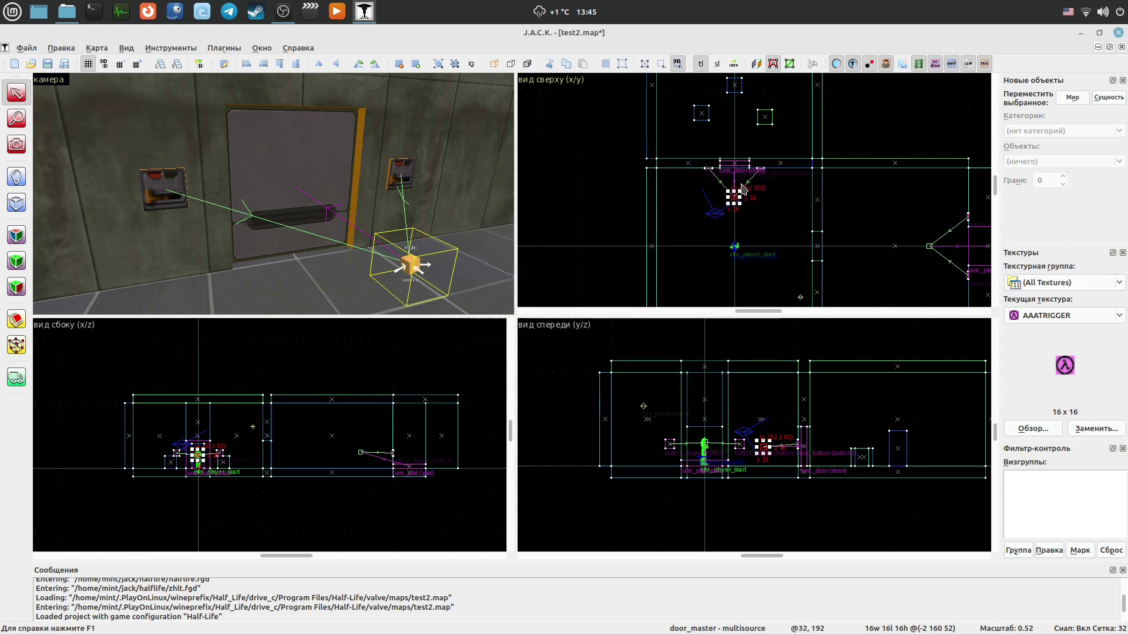
{"action": "left_click", "coordinate": [612, 212]}
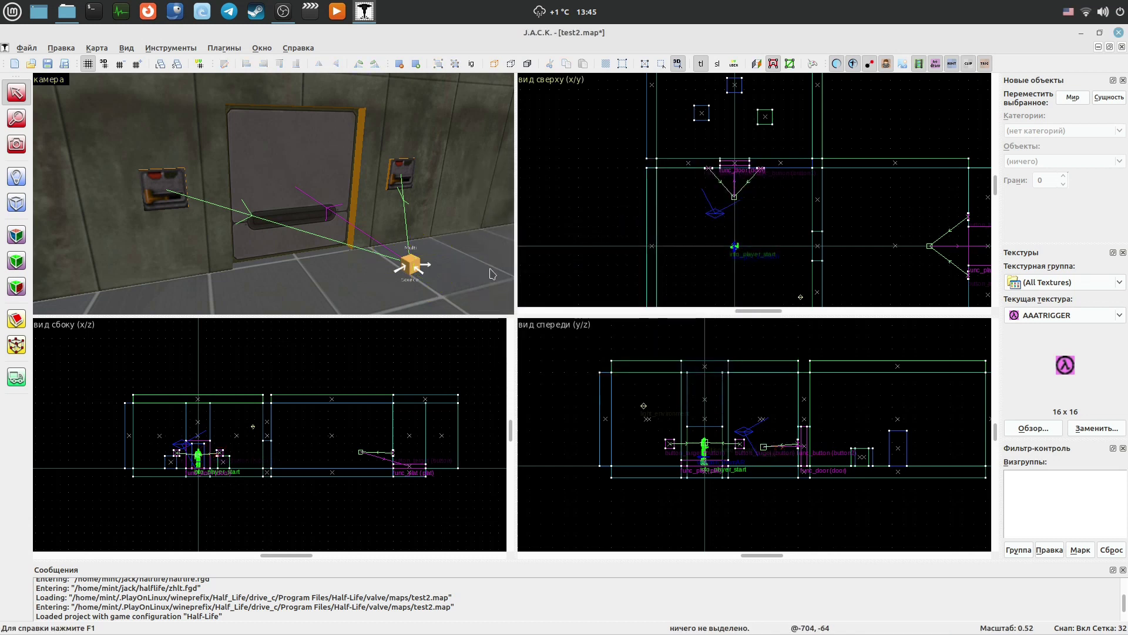
Examine the Name, Target, Sounds and delay before reset attributes of the func_button to the left of the door
{"action": "double_click", "coordinate": [166, 191]}
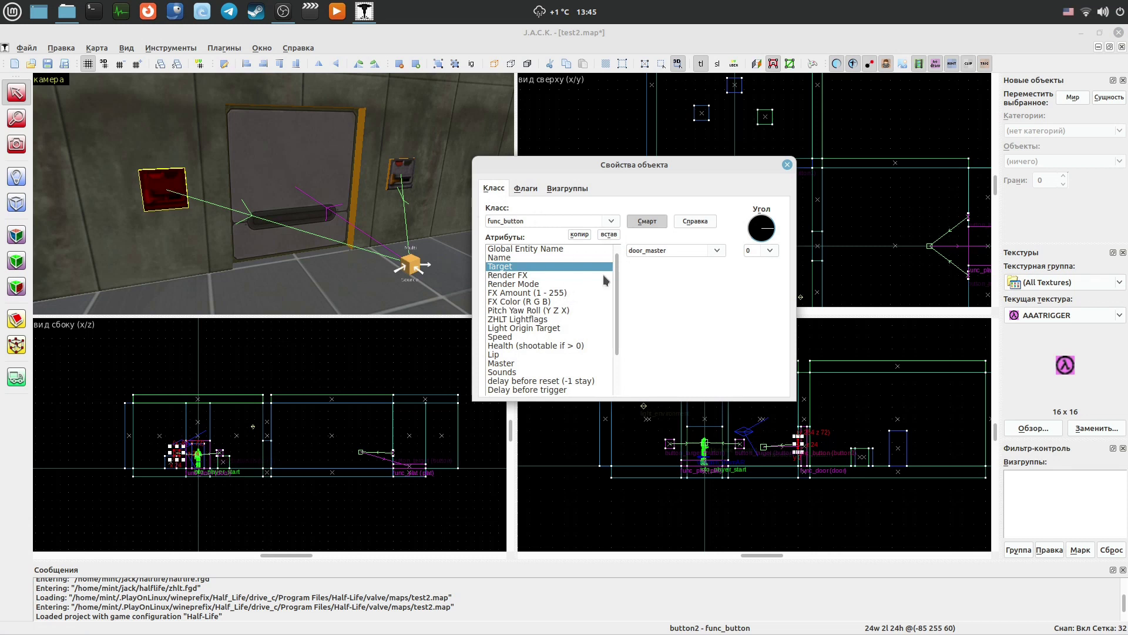
{"action": "left_click", "coordinate": [535, 257]}
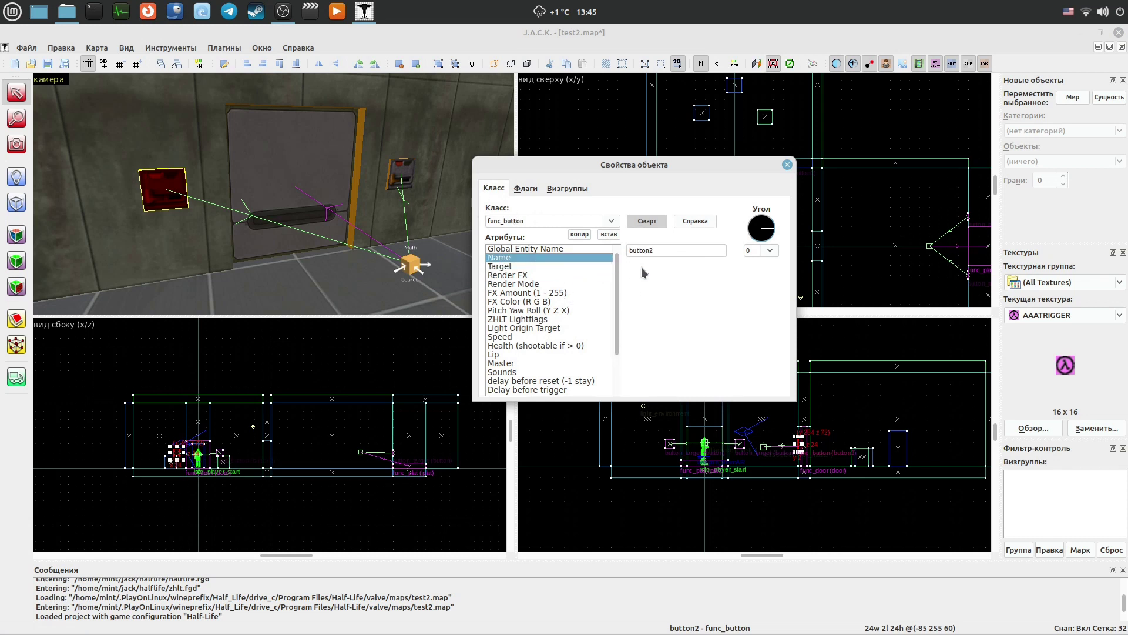
{"action": "left_click", "coordinate": [406, 177]}
{"action": "left_click", "coordinate": [173, 197]}
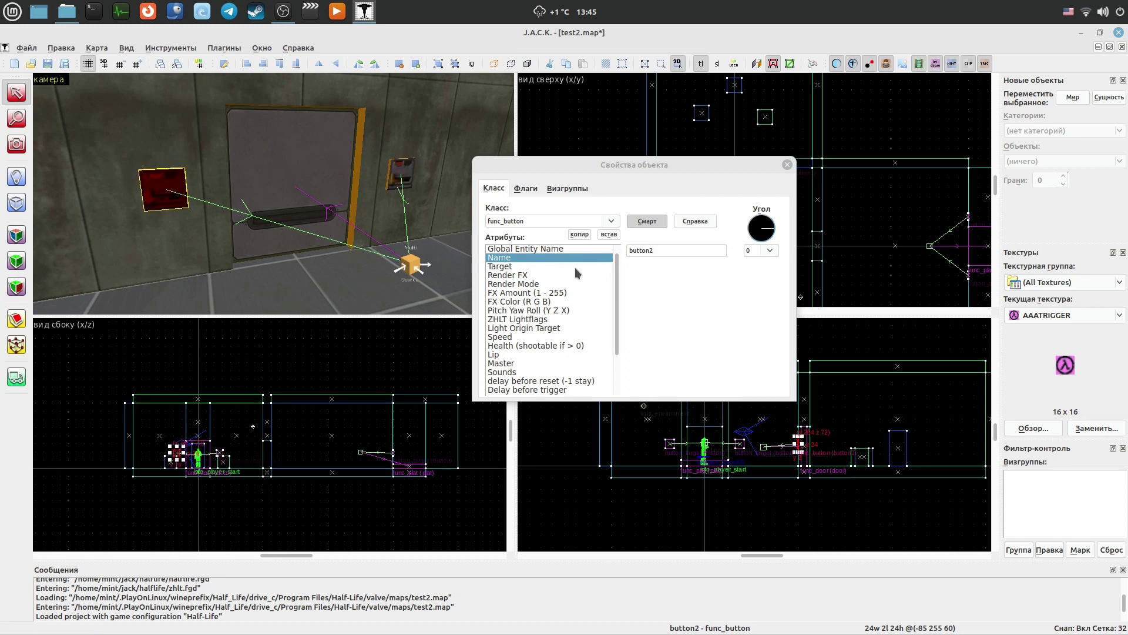
{"action": "left_click", "coordinate": [510, 267]}
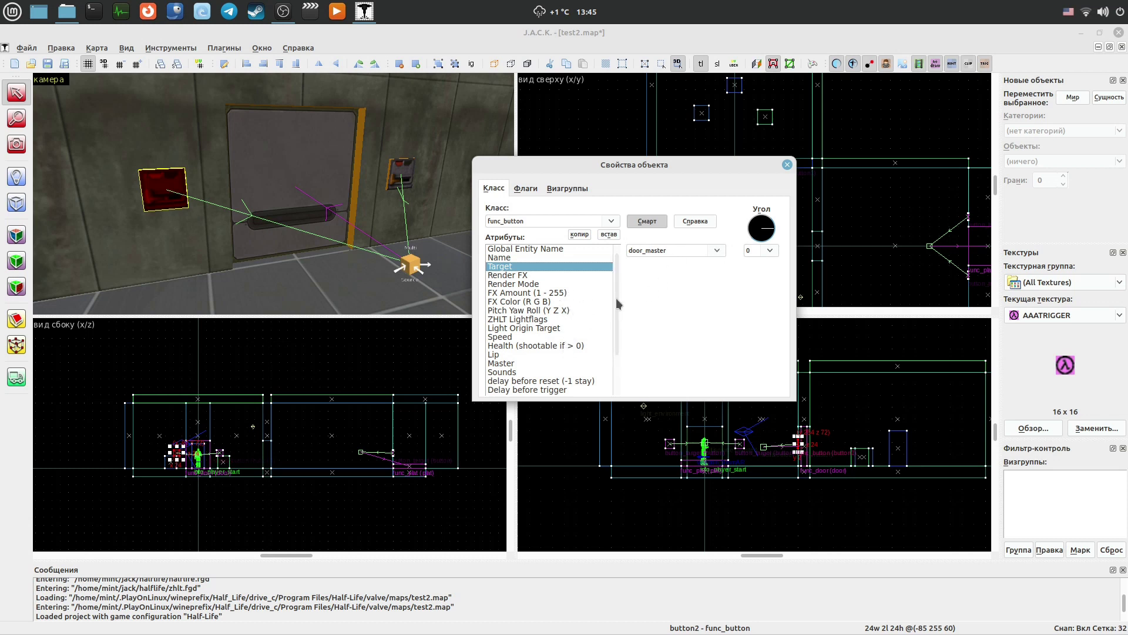
{"action": "left_click_drag", "start_coordinate": [616, 298], "coordinate": [617, 325]}
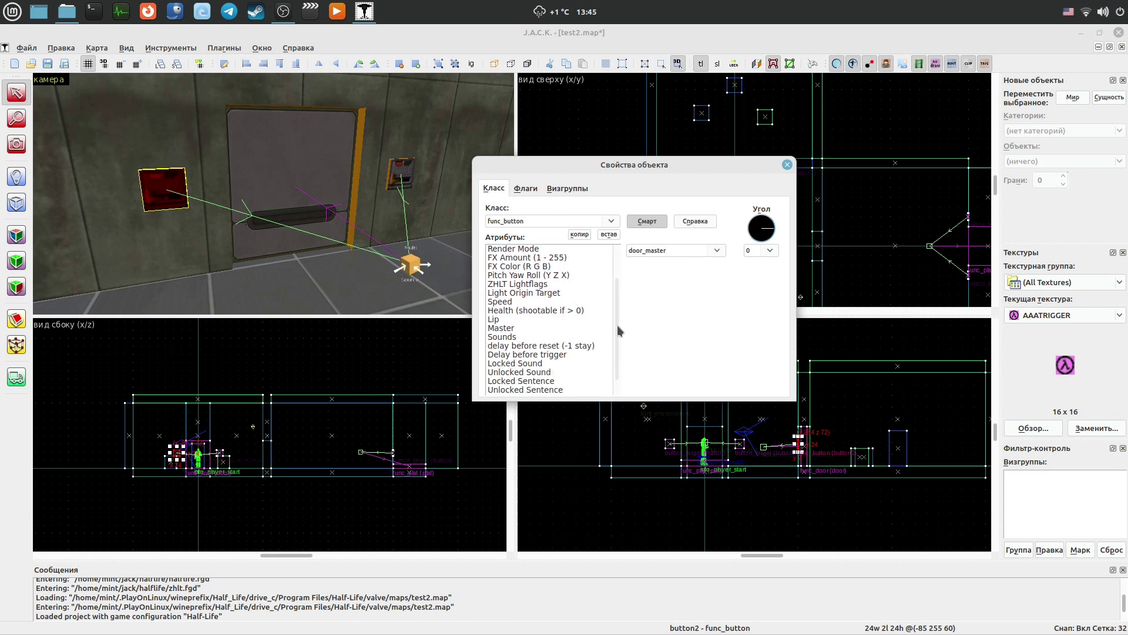
{"action": "left_click", "coordinate": [516, 337]}
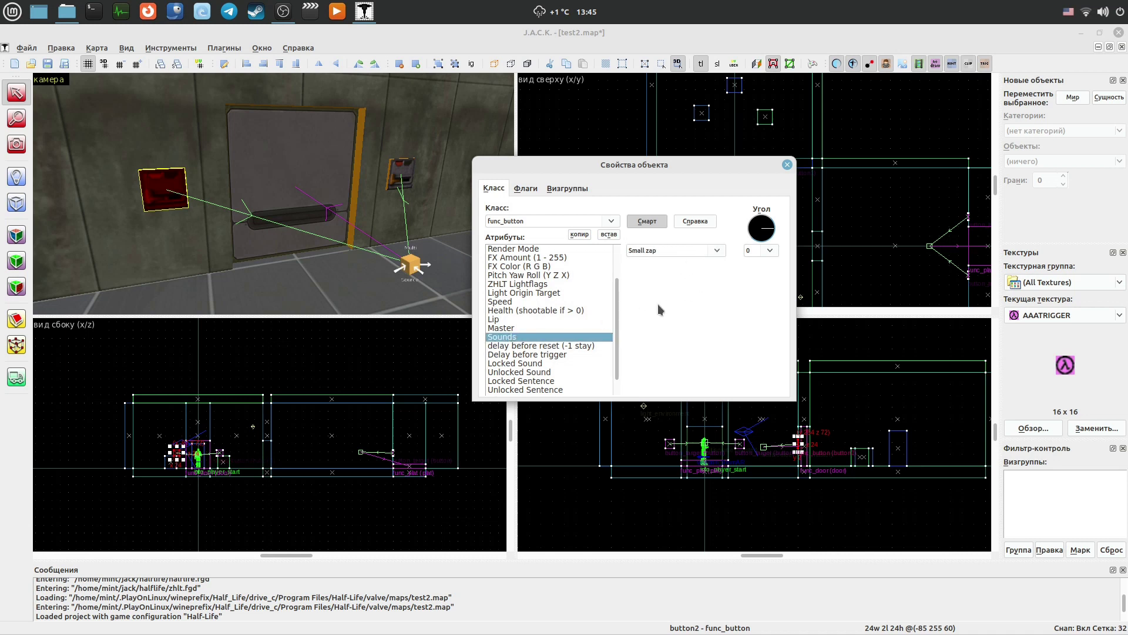
{"action": "left_click_drag", "start_coordinate": [618, 309], "coordinate": [618, 348]}
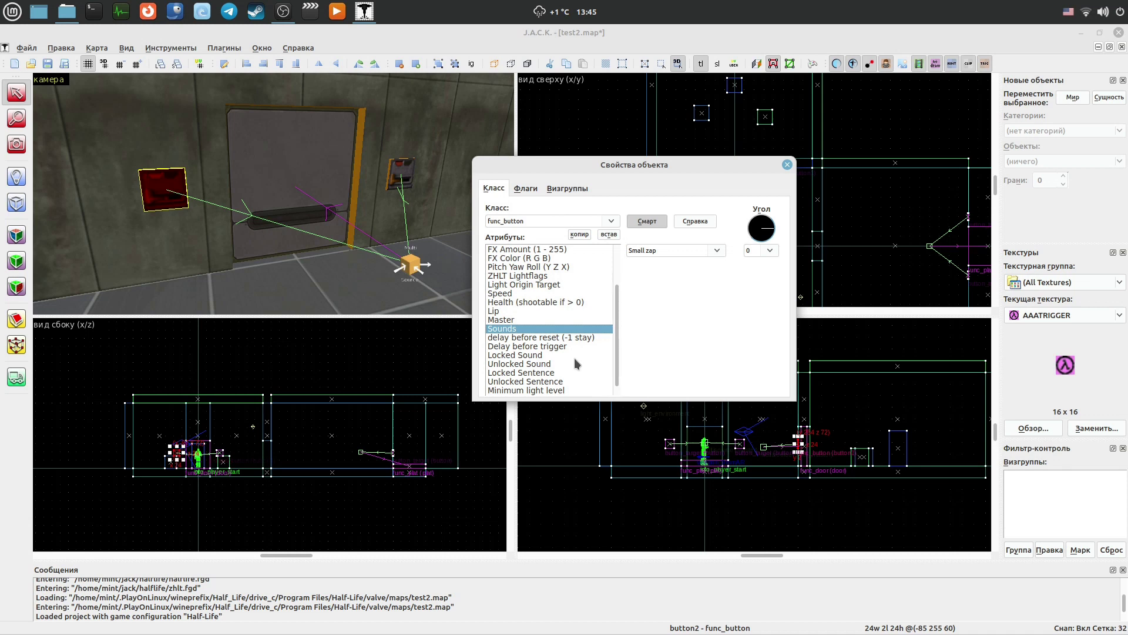
{"action": "left_click", "coordinate": [583, 338]}
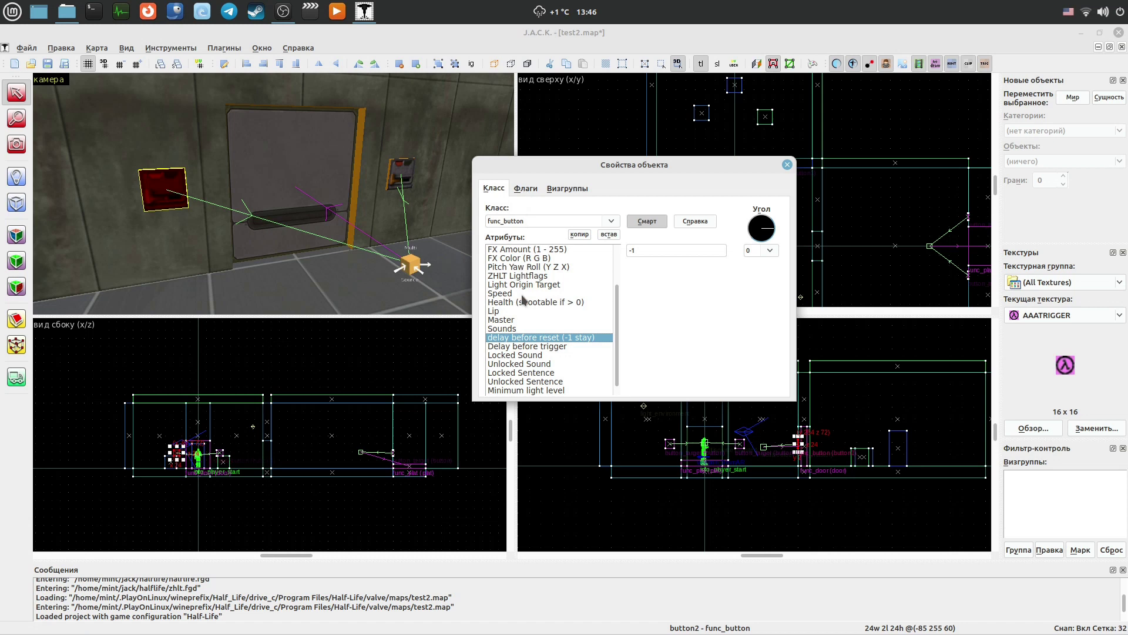
Turn off the Toggle flag of the func_button to the left of the door
{"action": "left_click", "coordinate": [527, 192]}
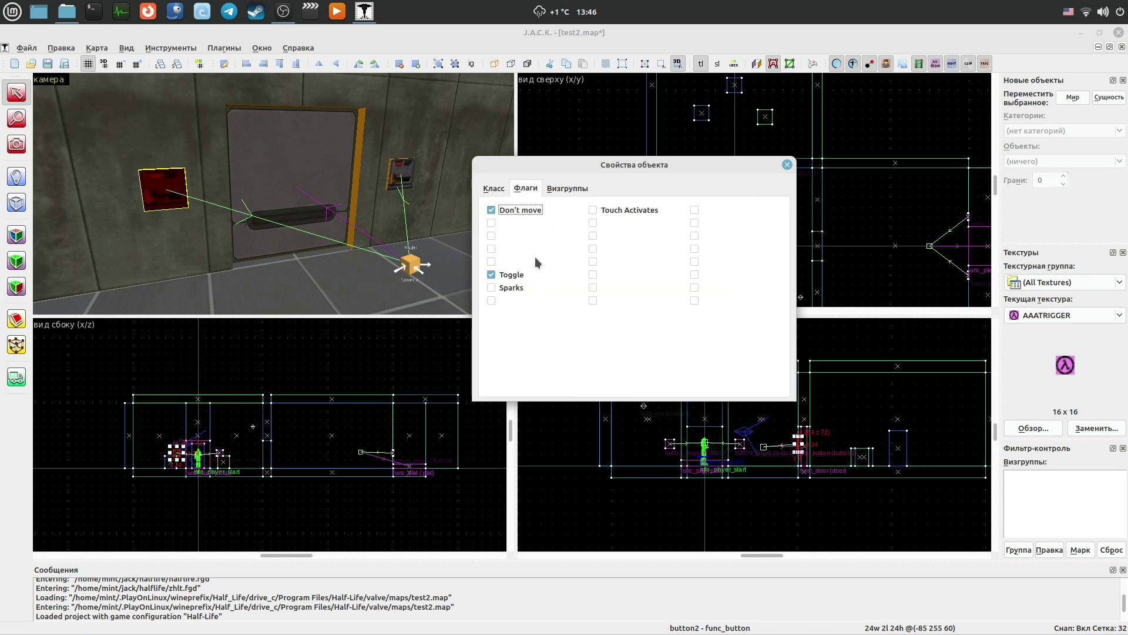
{"action": "left_click", "coordinate": [492, 275]}
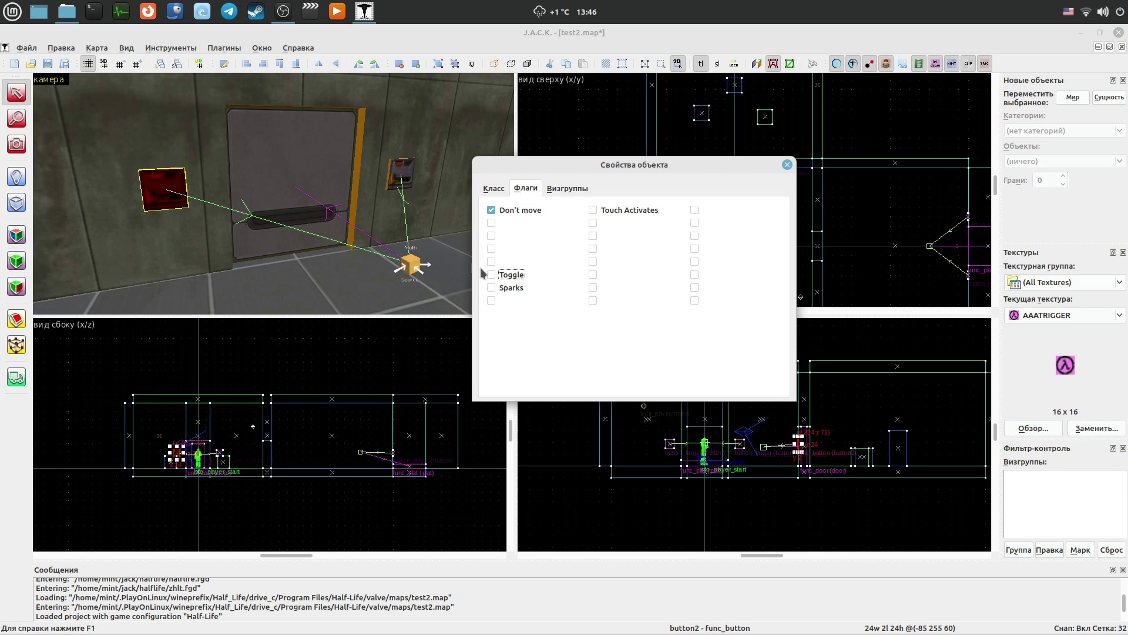
Check the flags and reset delay of the func_button to the right of the door, and close its properties
{"action": "left_click", "coordinate": [399, 174]}
{"action": "left_click", "coordinate": [526, 188]}
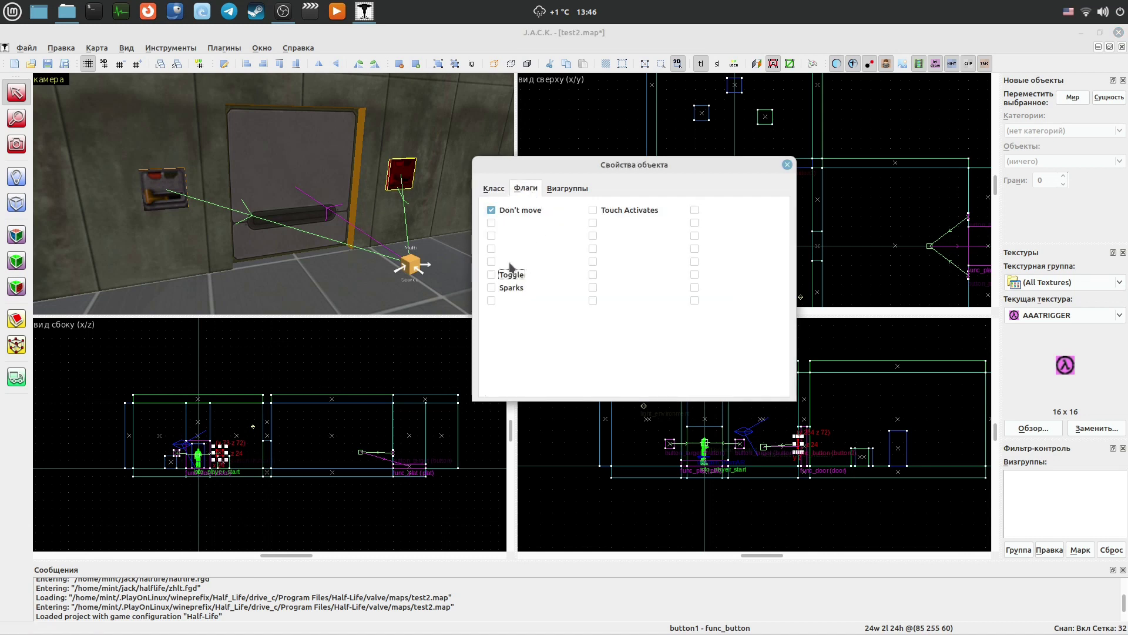
{"action": "left_click", "coordinate": [494, 188]}
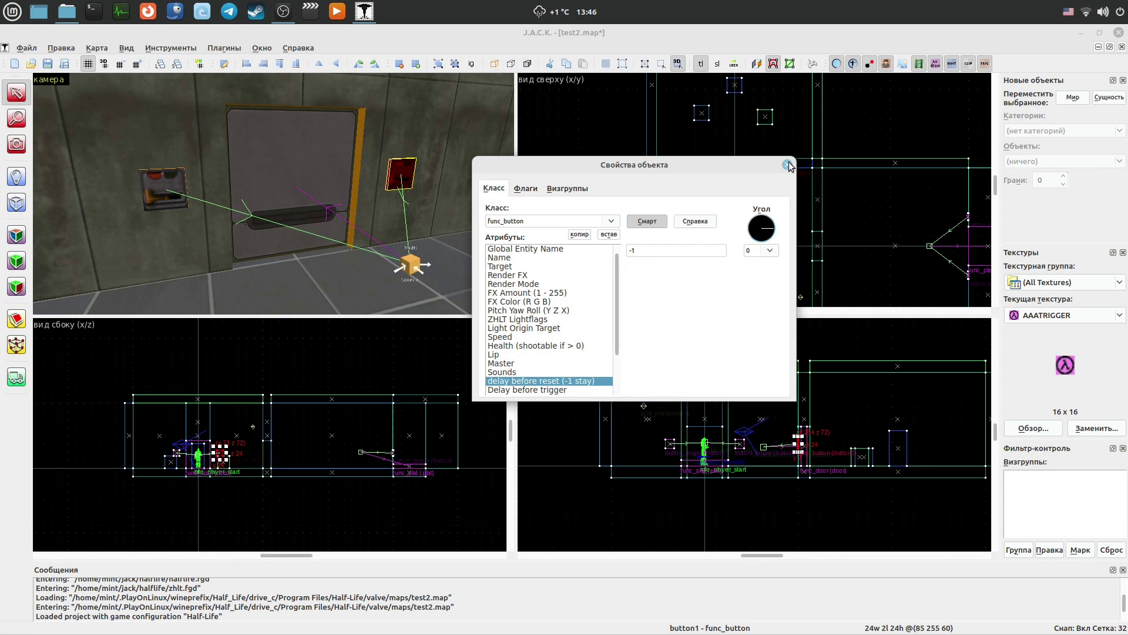
{"action": "left_click", "coordinate": [788, 165]}
{"action": "key", "text": "Escape"}
Bring the camera to the lift platform alcove and select the platform and its two wall buttons in turn to identify them
{"action": "left_click", "coordinate": [17, 143]}
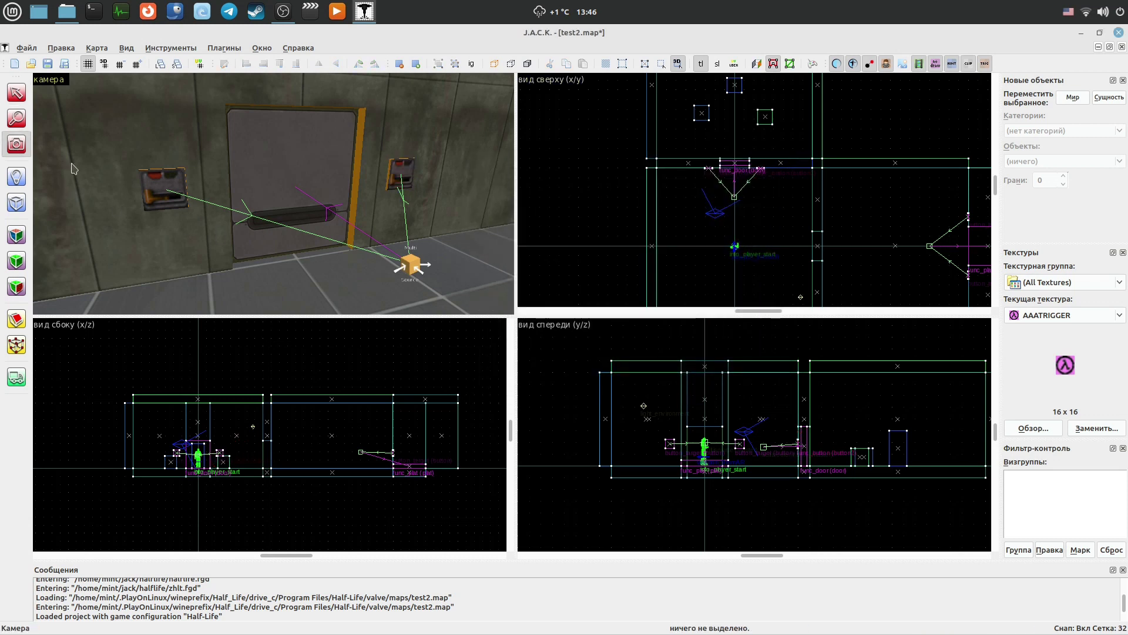
{"action": "left_click_drag", "start_coordinate": [74, 169], "coordinate": [274, 194]}
{"action": "key", "text": "w"}
{"action": "key", "text": "w"}
{"action": "key", "text": "w"}
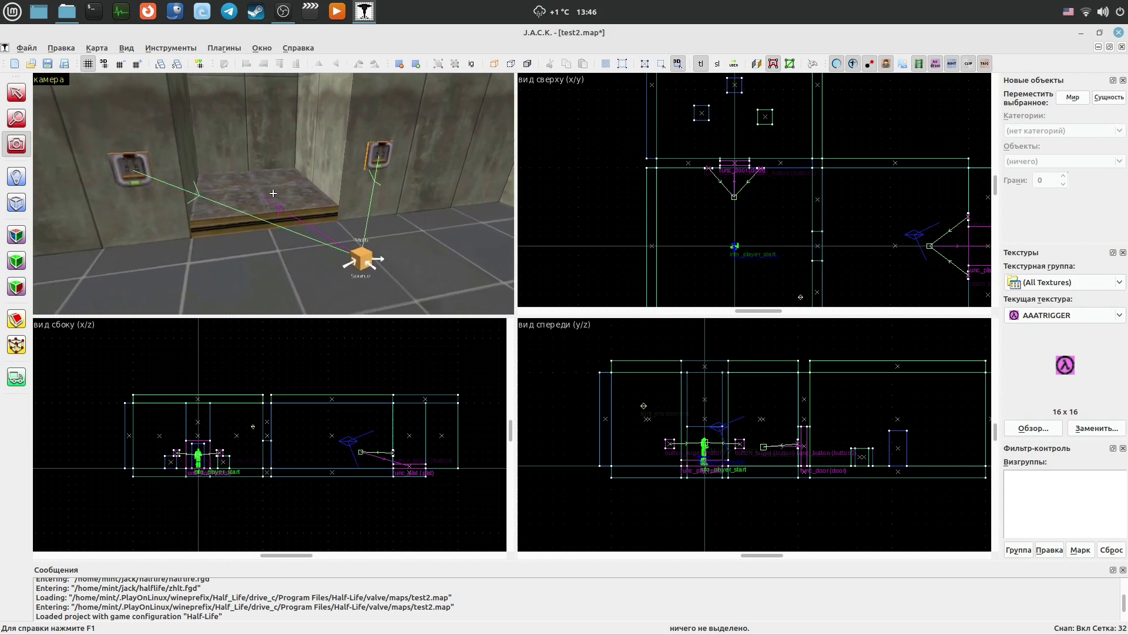
{"action": "left_click", "coordinate": [7, 91]}
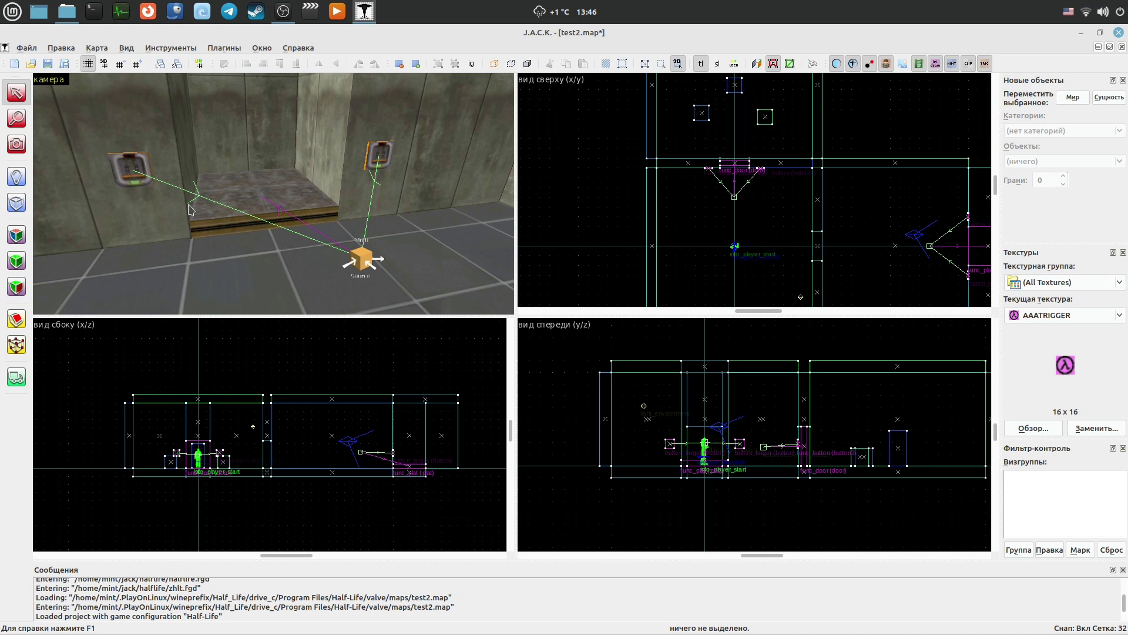
{"action": "left_click", "coordinate": [252, 218]}
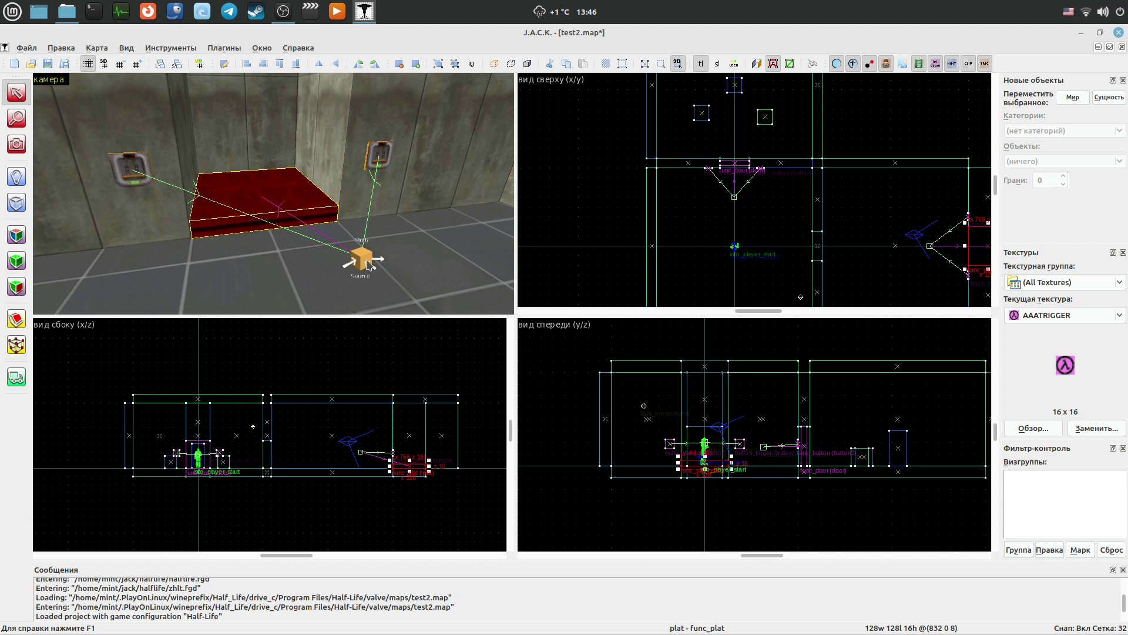
{"action": "left_click", "coordinate": [377, 163]}
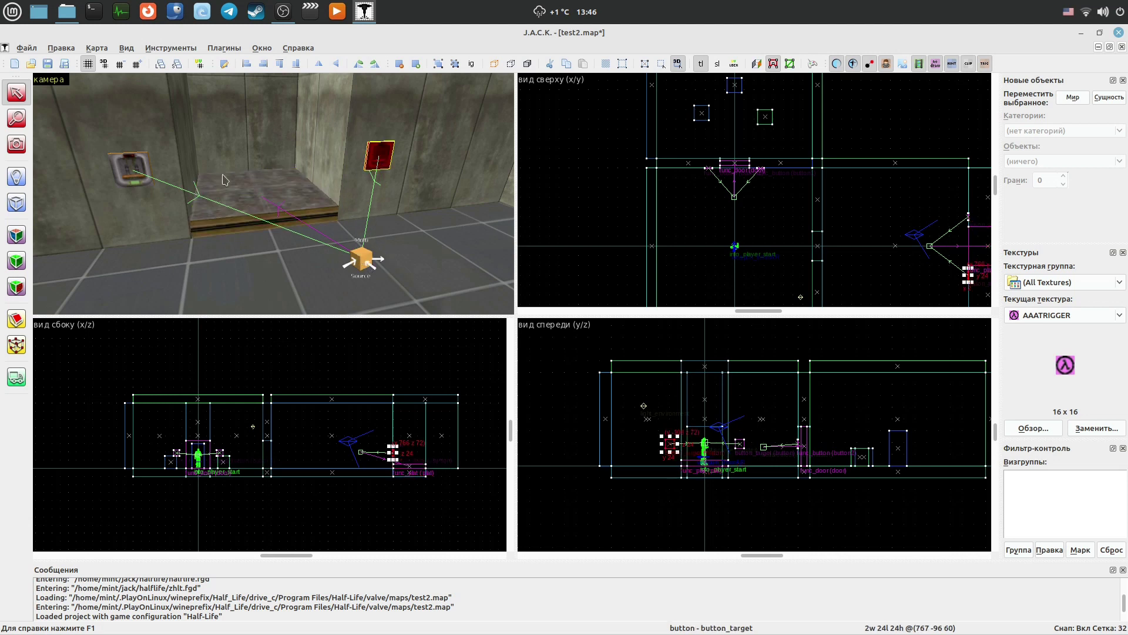
{"action": "left_click", "coordinate": [130, 174]}
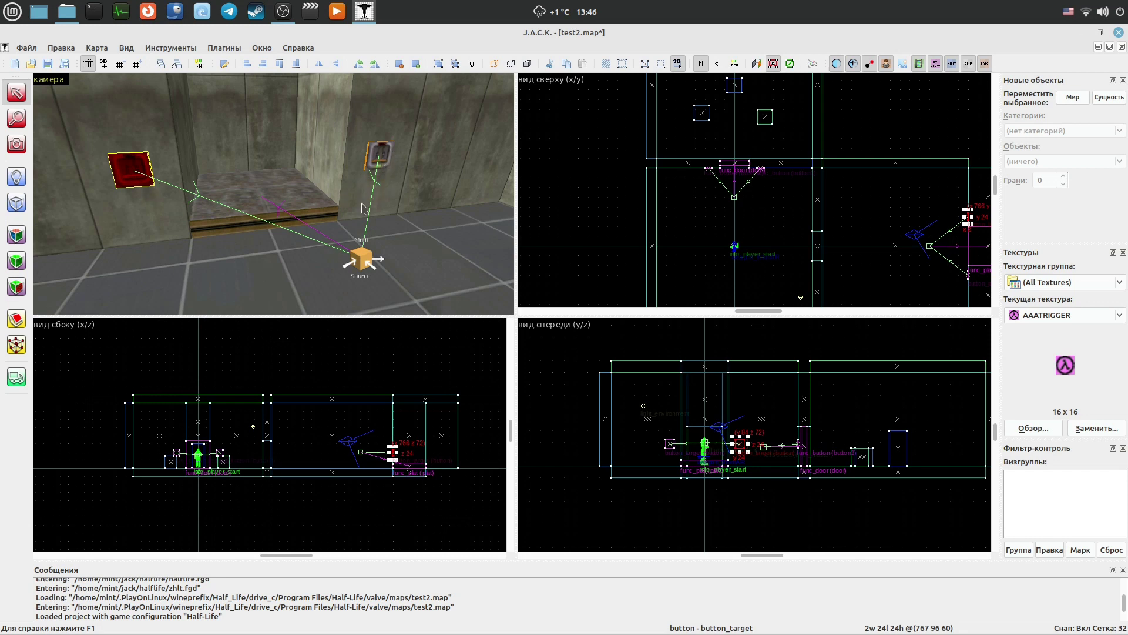
Examine the Name and Target attributes of the multisource entity in front of the lift platform
{"action": "double_click", "coordinate": [359, 262]}
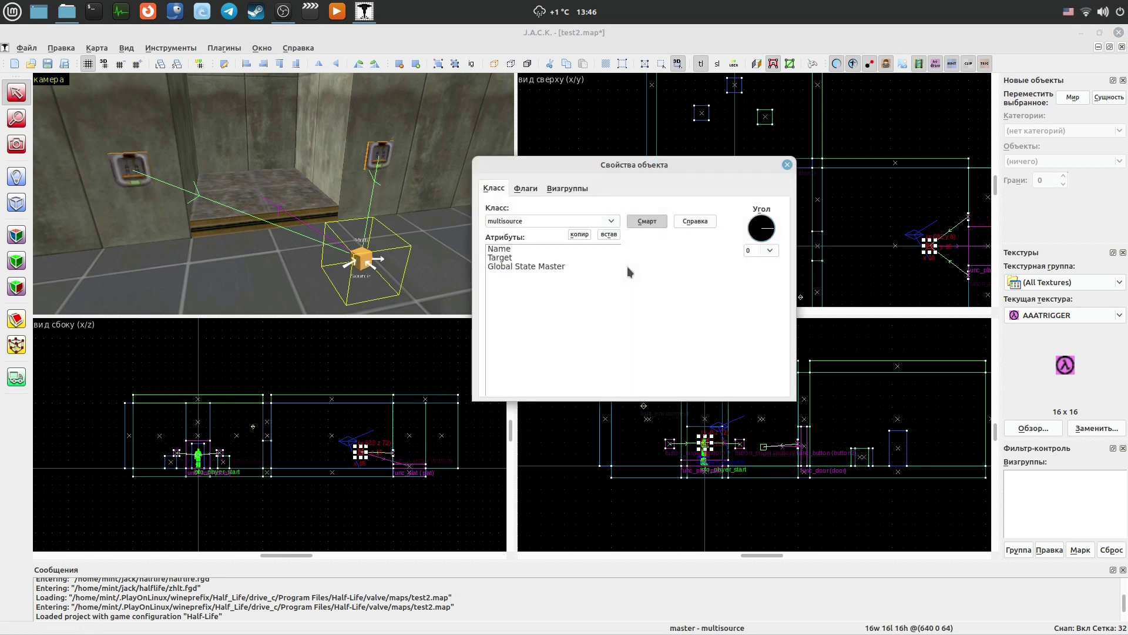
{"action": "left_click", "coordinate": [515, 248]}
{"action": "left_click", "coordinate": [556, 251]}
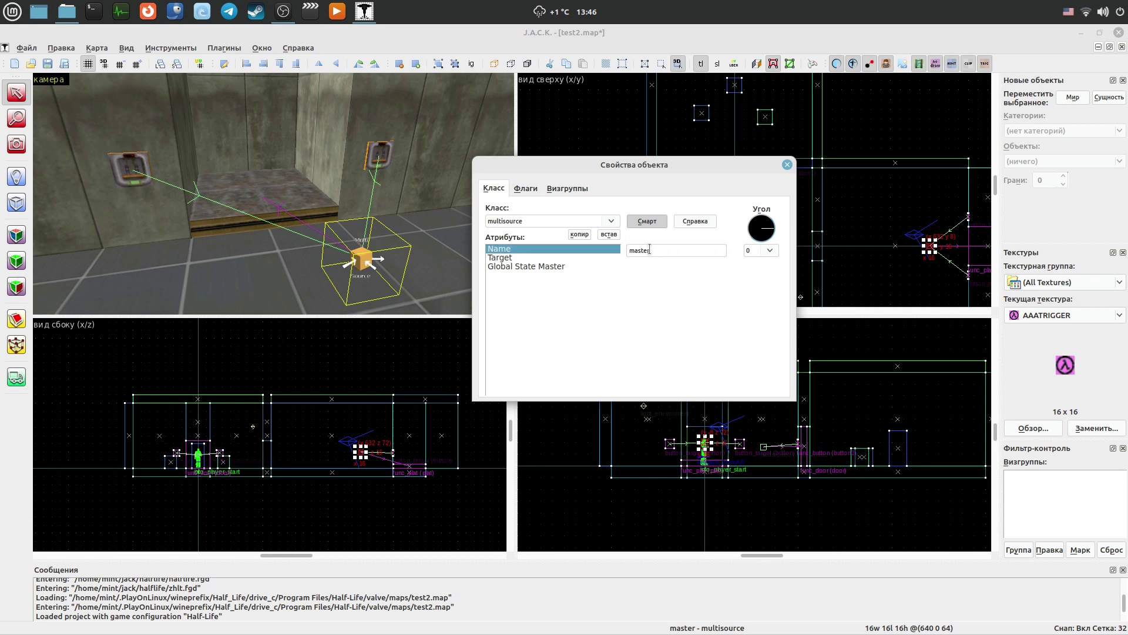
{"action": "left_click", "coordinate": [538, 259]}
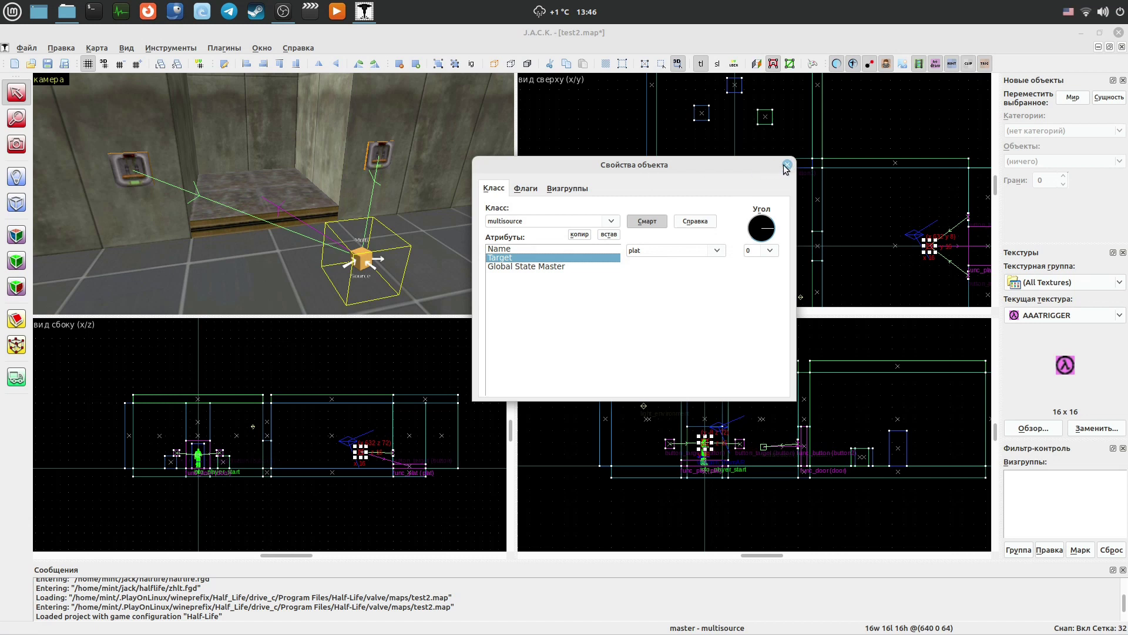
Examine the Target attribute and flags of both button_target entities beside the lift platform
{"action": "left_click", "coordinate": [378, 156]}
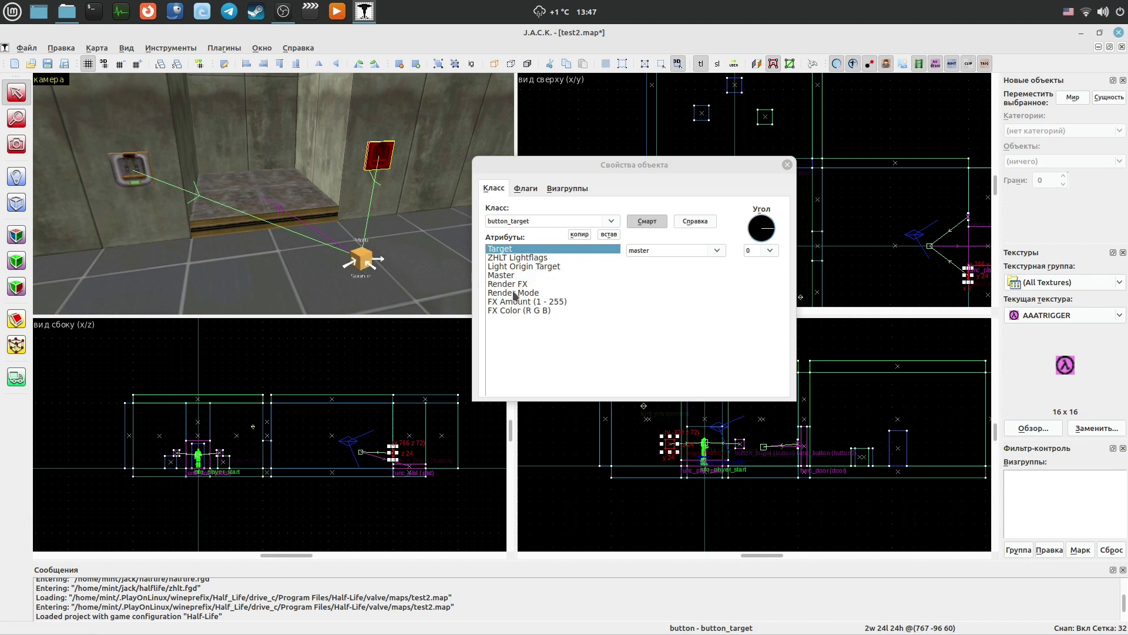
{"action": "left_click", "coordinate": [531, 191]}
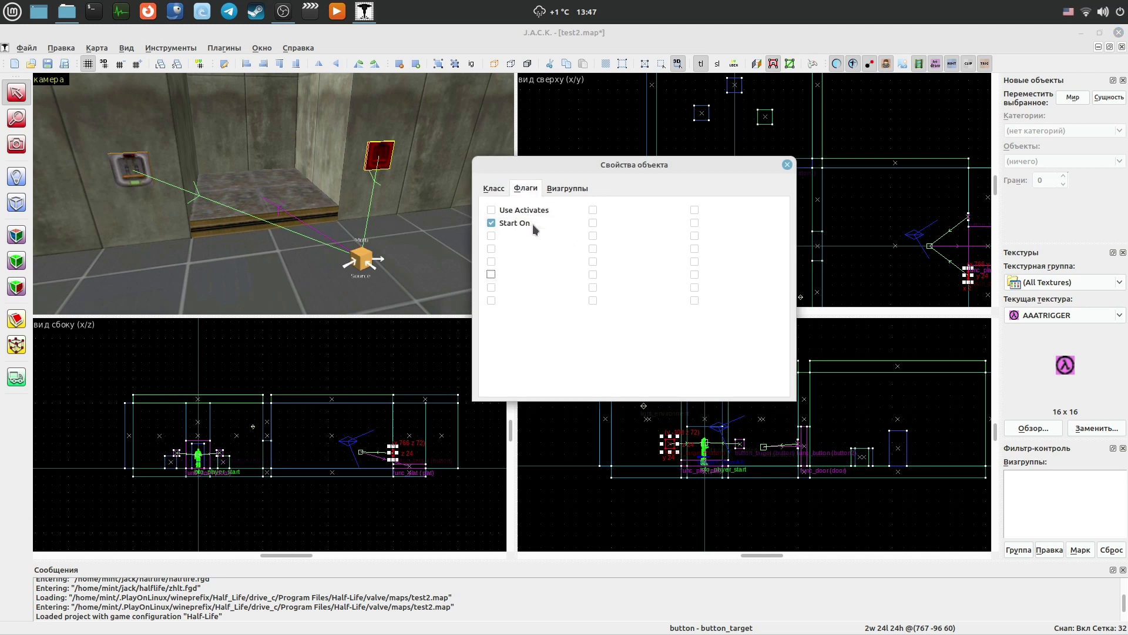
{"action": "left_click", "coordinate": [133, 171]}
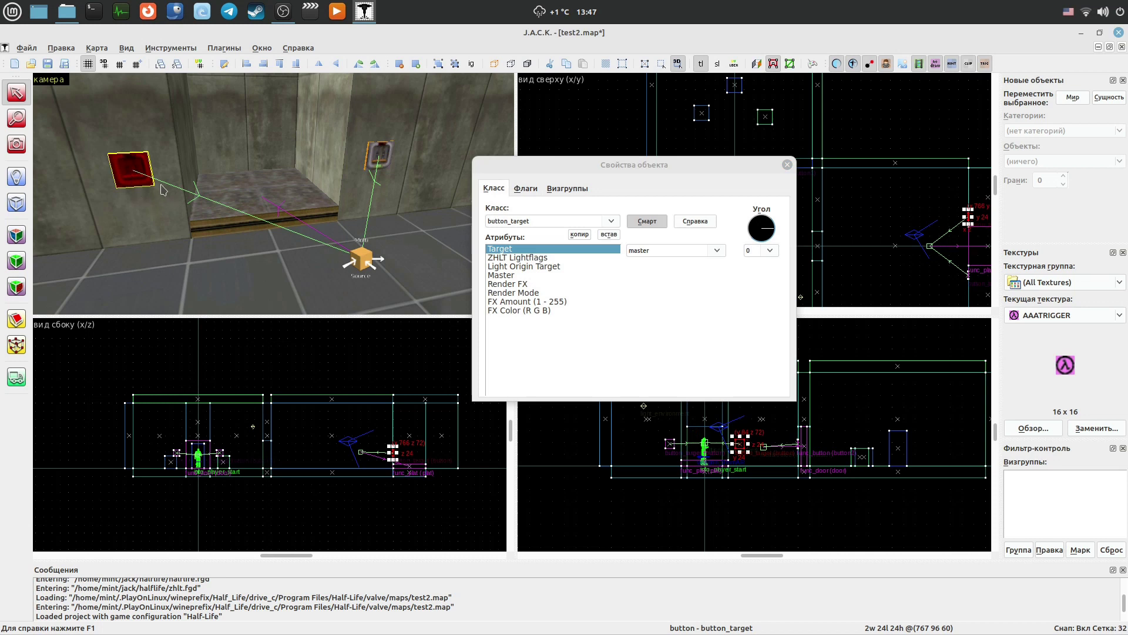
{"action": "left_click", "coordinate": [530, 191]}
{"action": "left_click", "coordinate": [505, 191]}
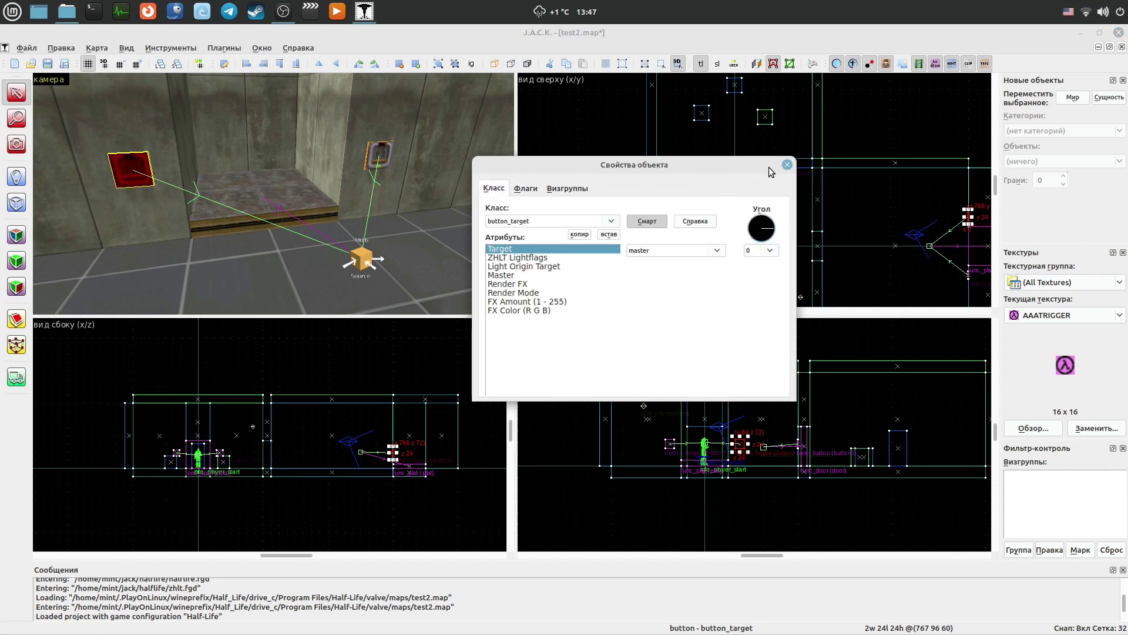
Close the button_target properties, and sample the face texture of the wall button to the left of the lift platform
{"action": "left_click", "coordinate": [787, 166]}
{"action": "key", "text": "Escape"}
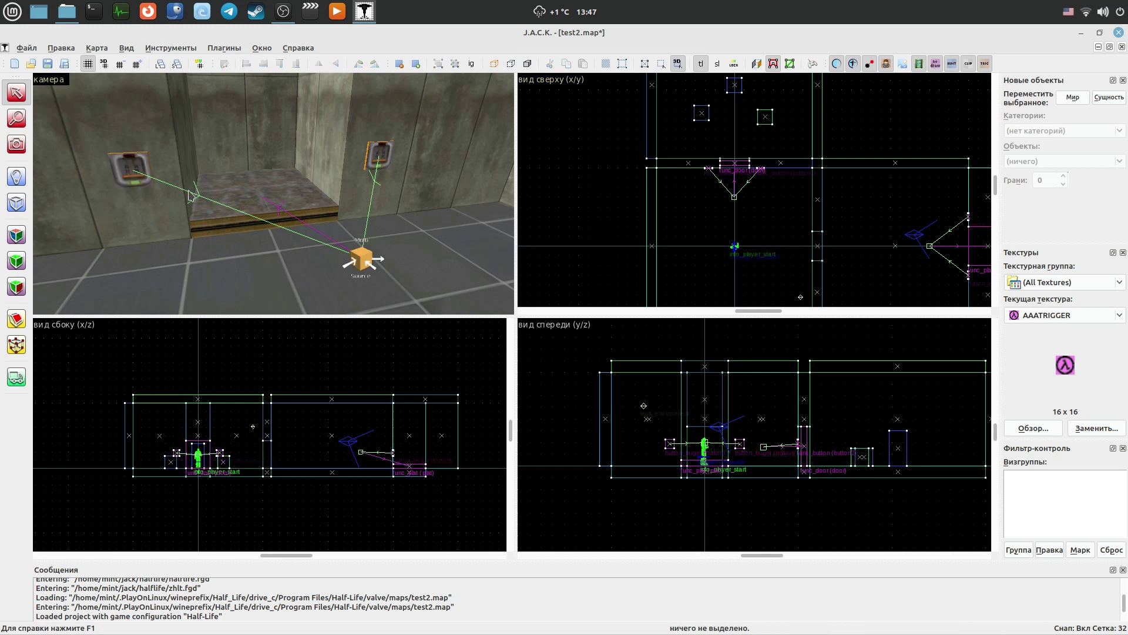
{"action": "left_click", "coordinate": [18, 238]}
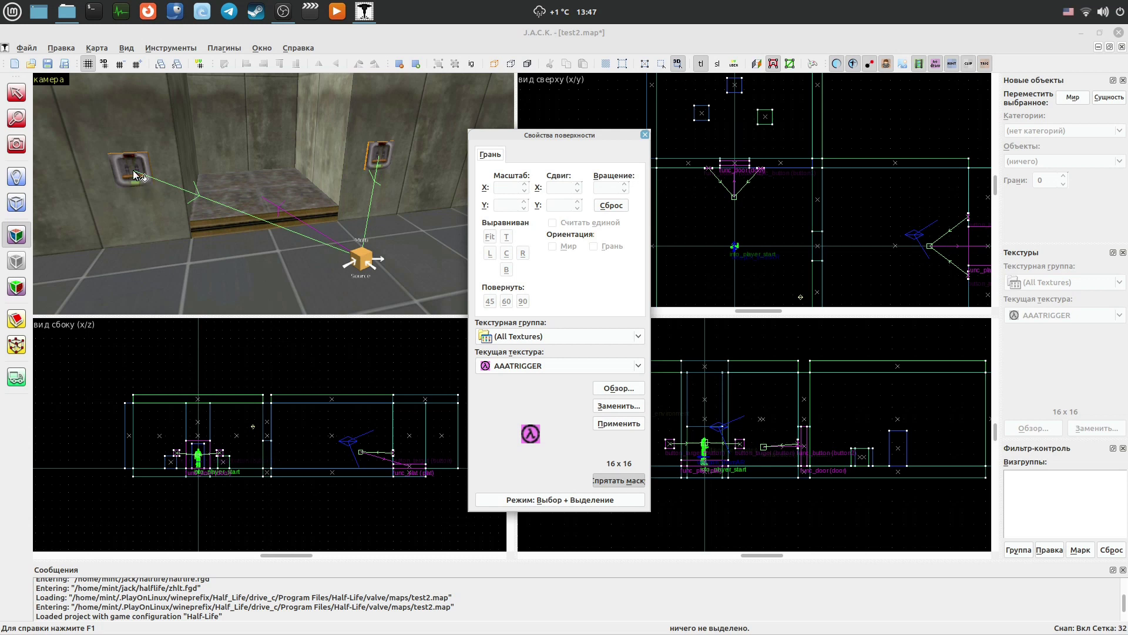
{"action": "left_click", "coordinate": [140, 175]}
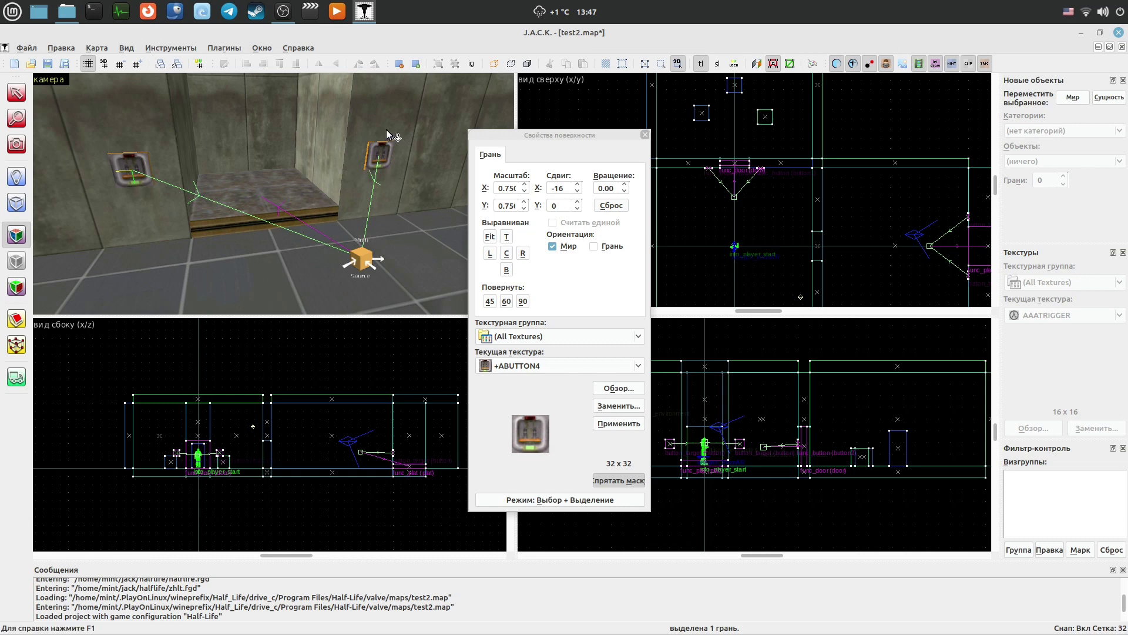
Examine the +0BUTTON3, +0BUTTON4 and +0BUTTON2 textures in the texture browser, and close the surface properties without applying any
{"action": "left_click", "coordinate": [617, 390]}
{"action": "left_click", "coordinate": [495, 79]}
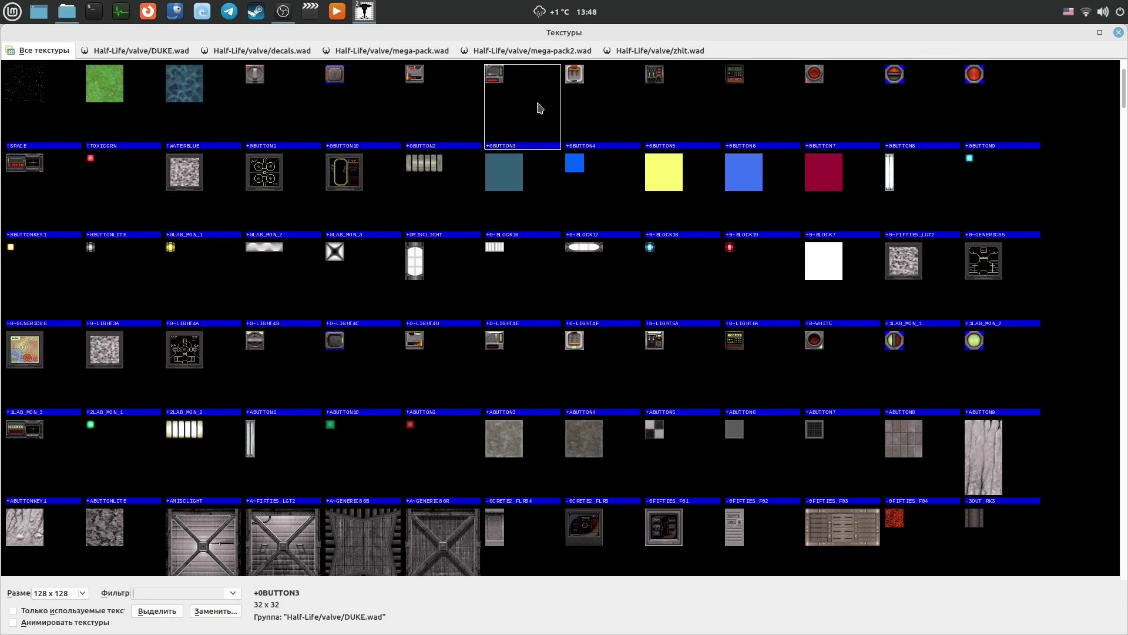
{"action": "left_click", "coordinate": [578, 112]}
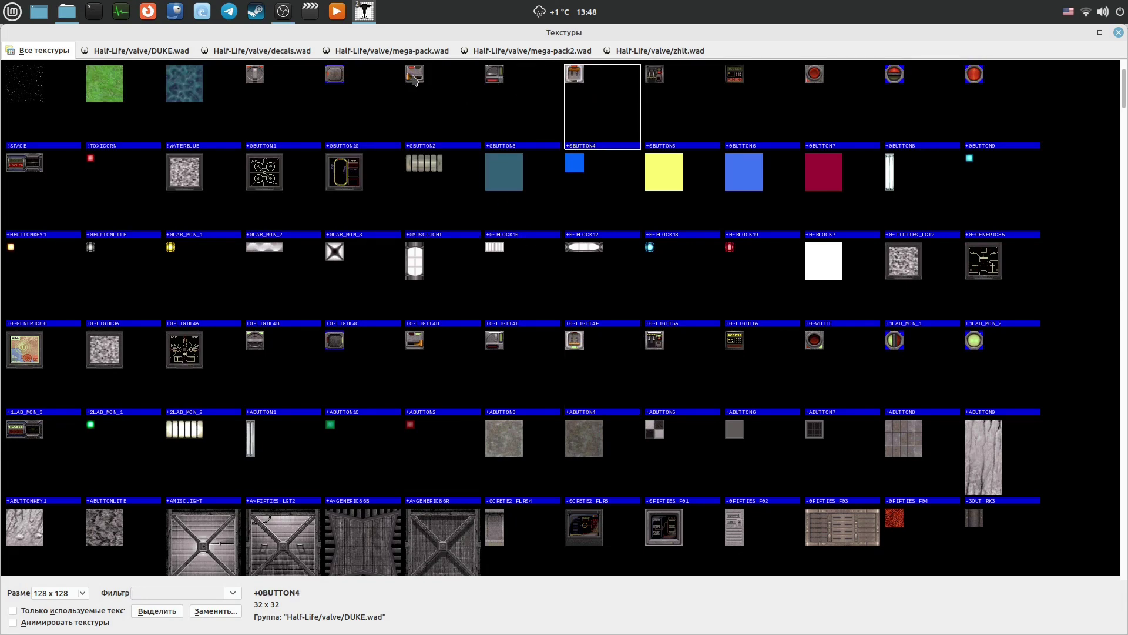
{"action": "left_click", "coordinate": [1118, 33]}
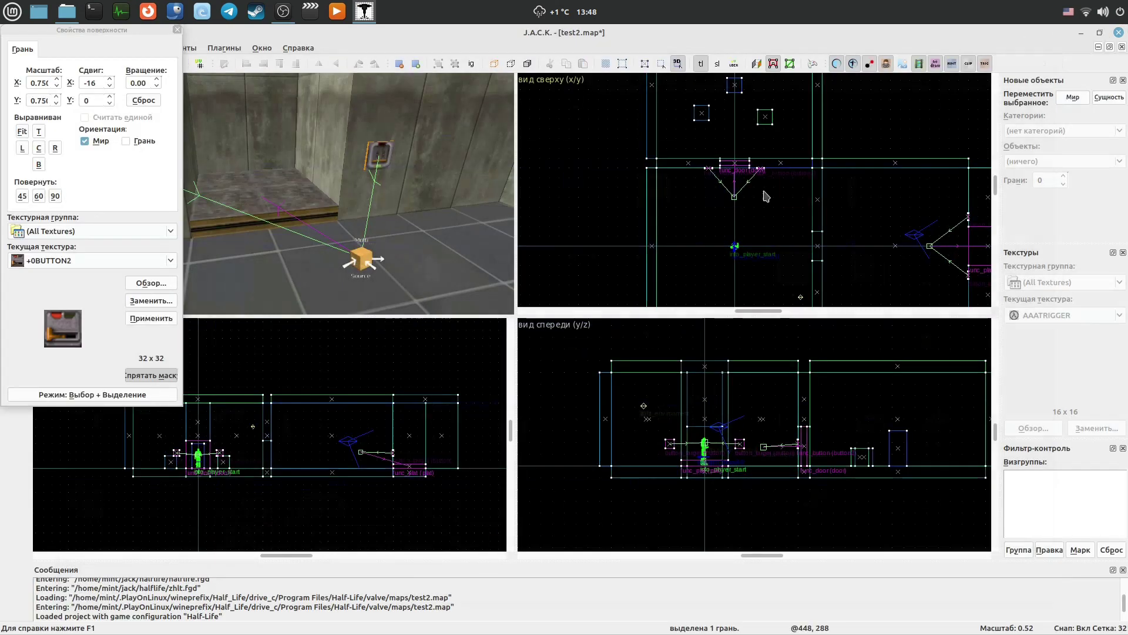
{"action": "left_click", "coordinate": [175, 29]}
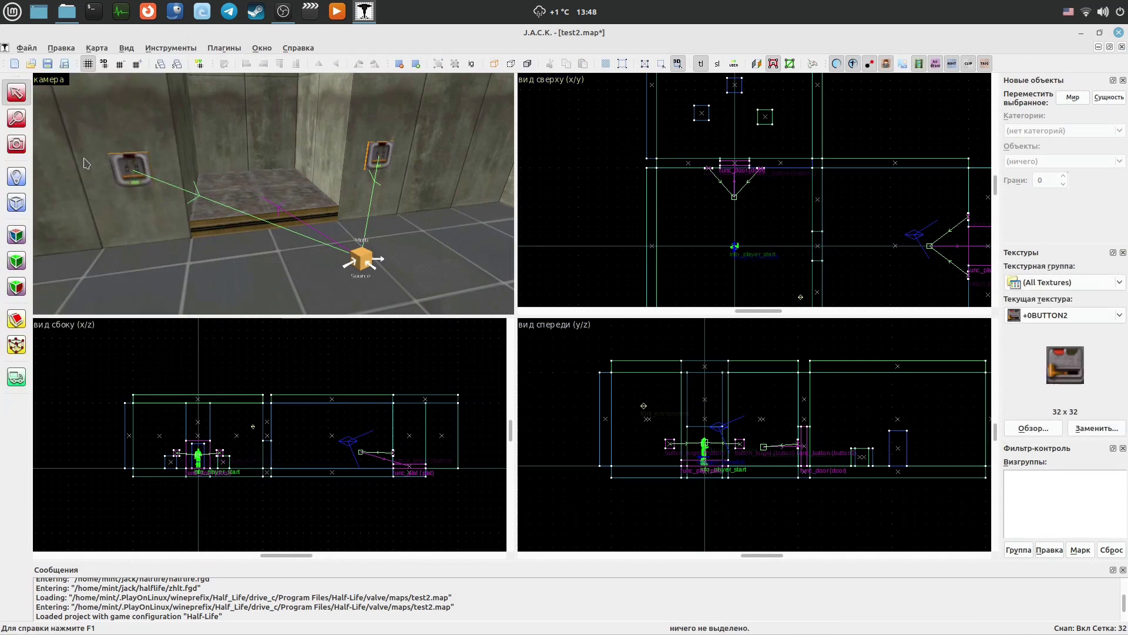
{"action": "left_click", "coordinate": [12, 147]}
{"action": "left_click_drag", "start_coordinate": [266, 193], "coordinate": [274, 193]}
{"action": "key", "text": "w"}
{"action": "key", "text": "a"}
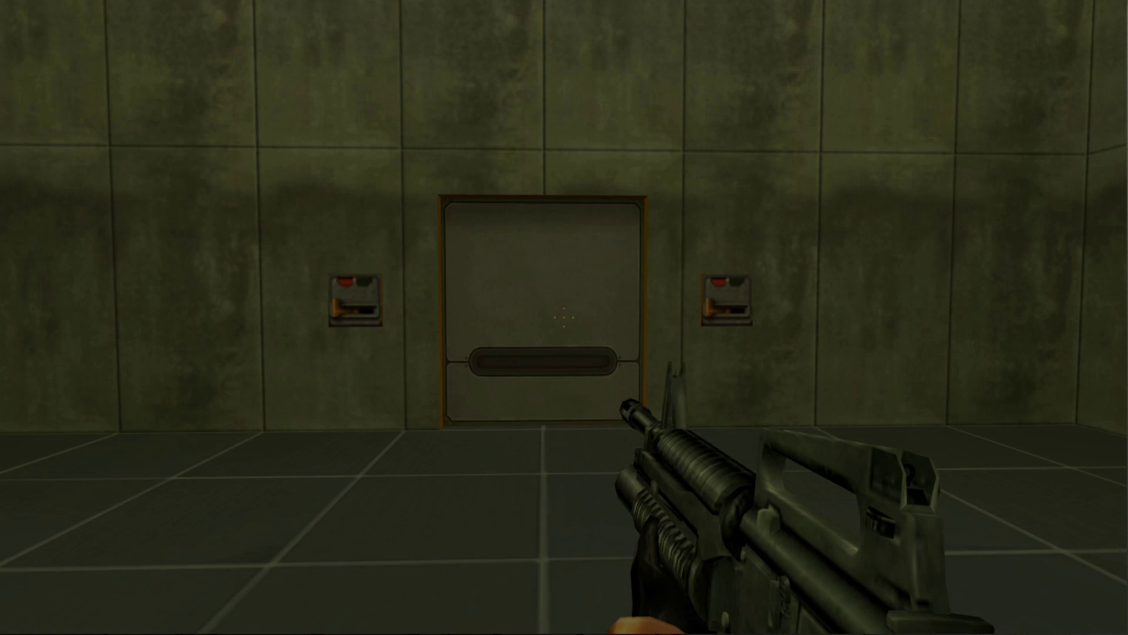
{"action": "key", "text": "d"}
{"action": "key", "text": "w"}
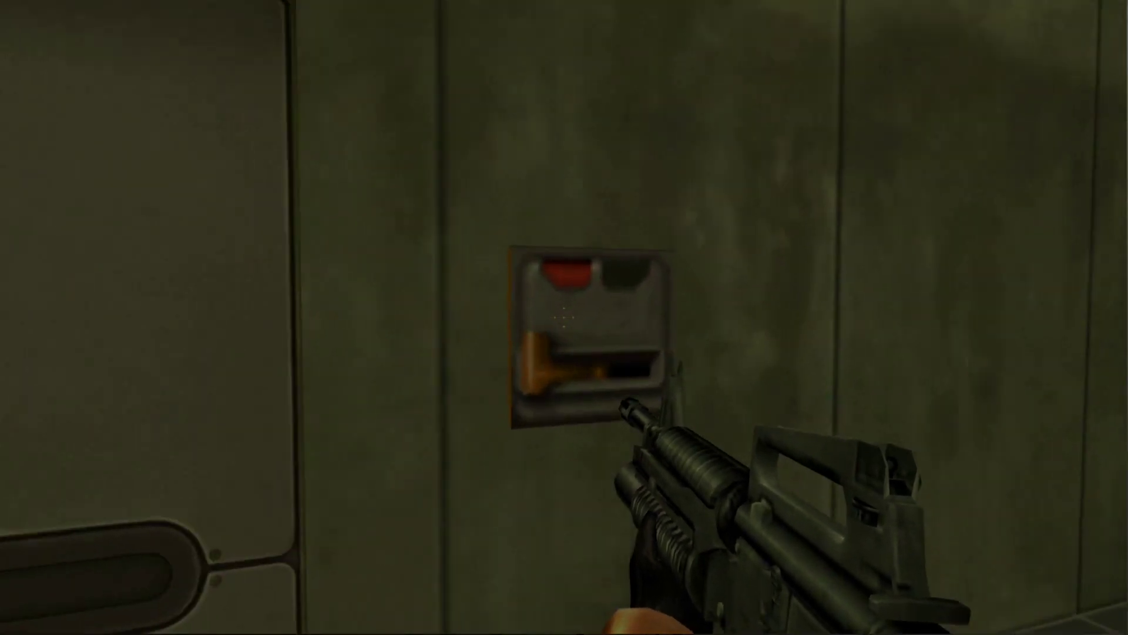
{"action": "key", "text": "e"}
{"action": "key", "text": "a"}
{"action": "key", "text": "w"}
{"action": "key", "text": "e"}
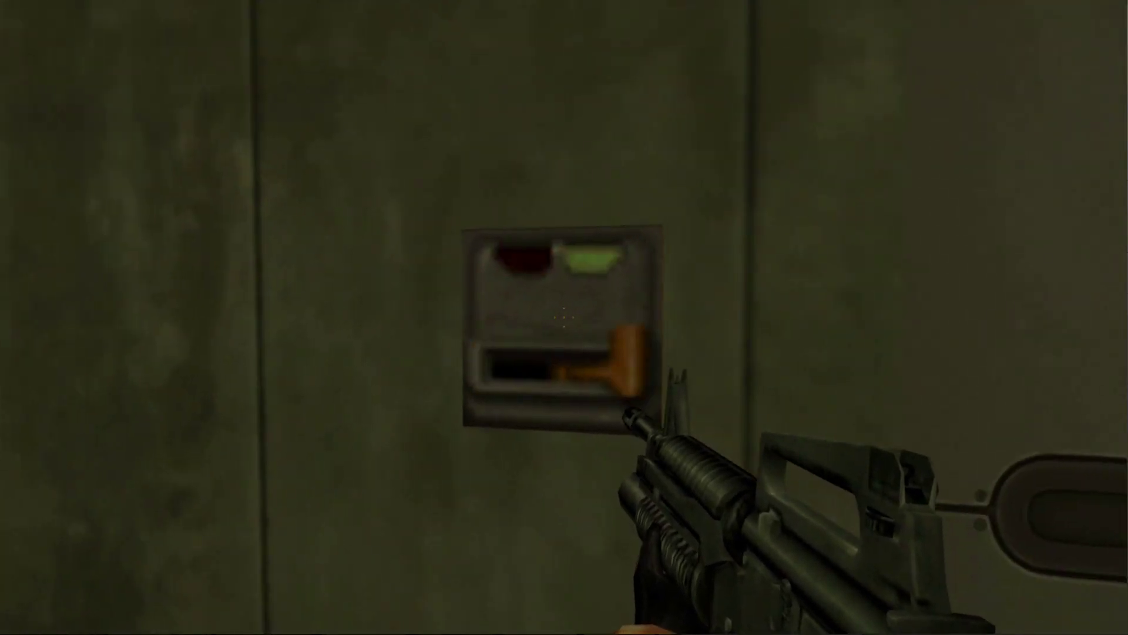
{"action": "key", "text": "s"}
{"action": "key", "text": "d"}
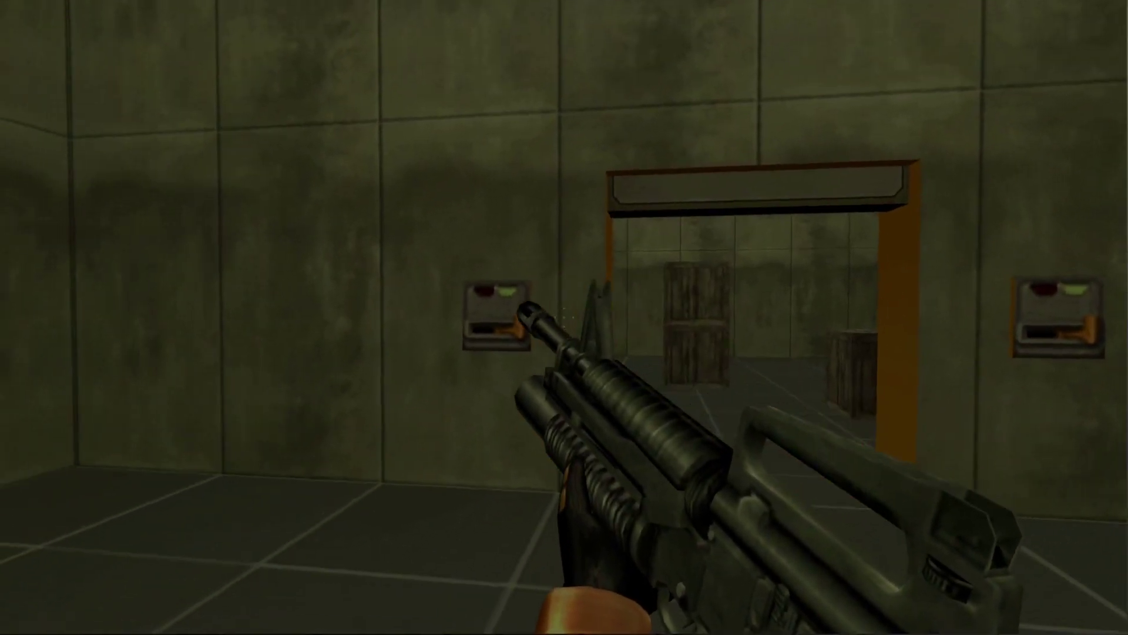
{"action": "key", "text": "w"}
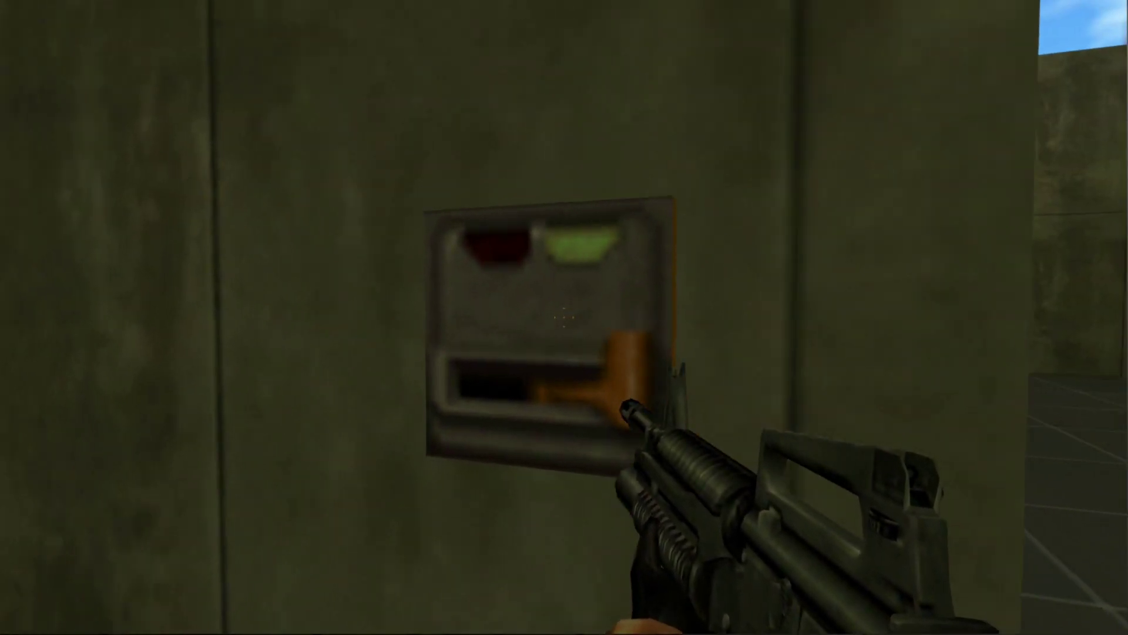
{"action": "key", "text": "w"}
{"action": "key", "text": "s"}
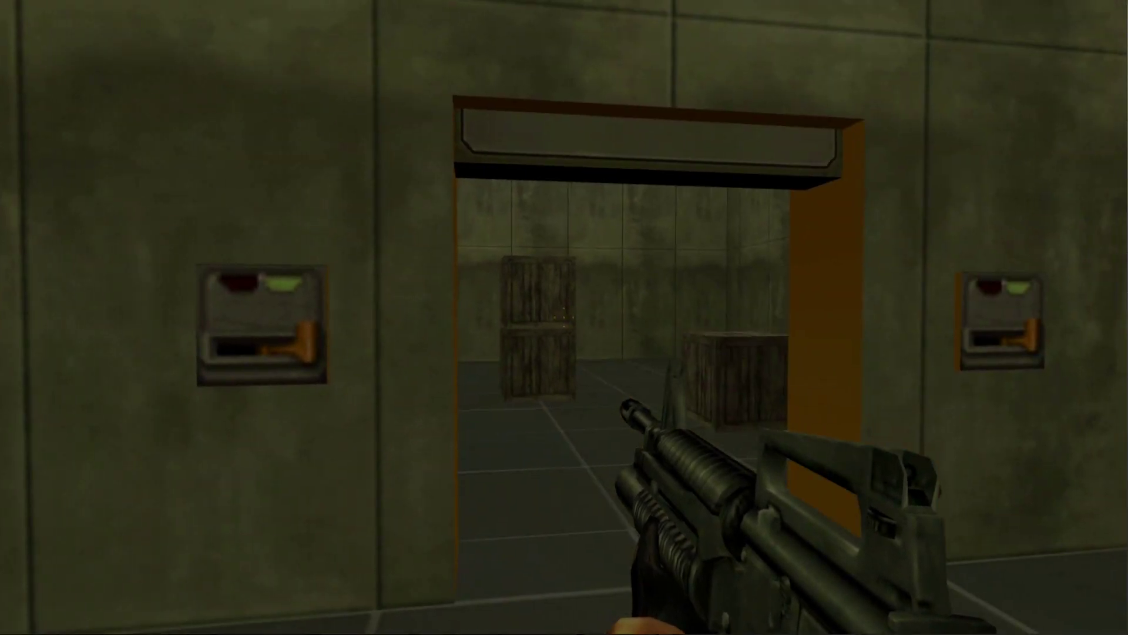
{"action": "key", "text": "s"}
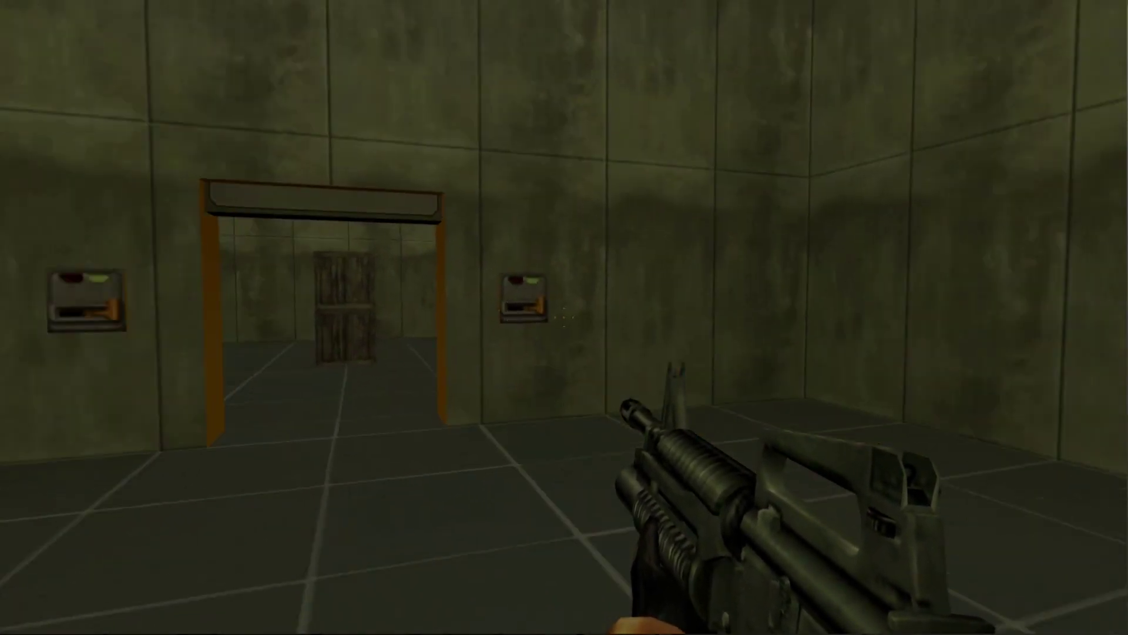
{"action": "key", "text": "w"}
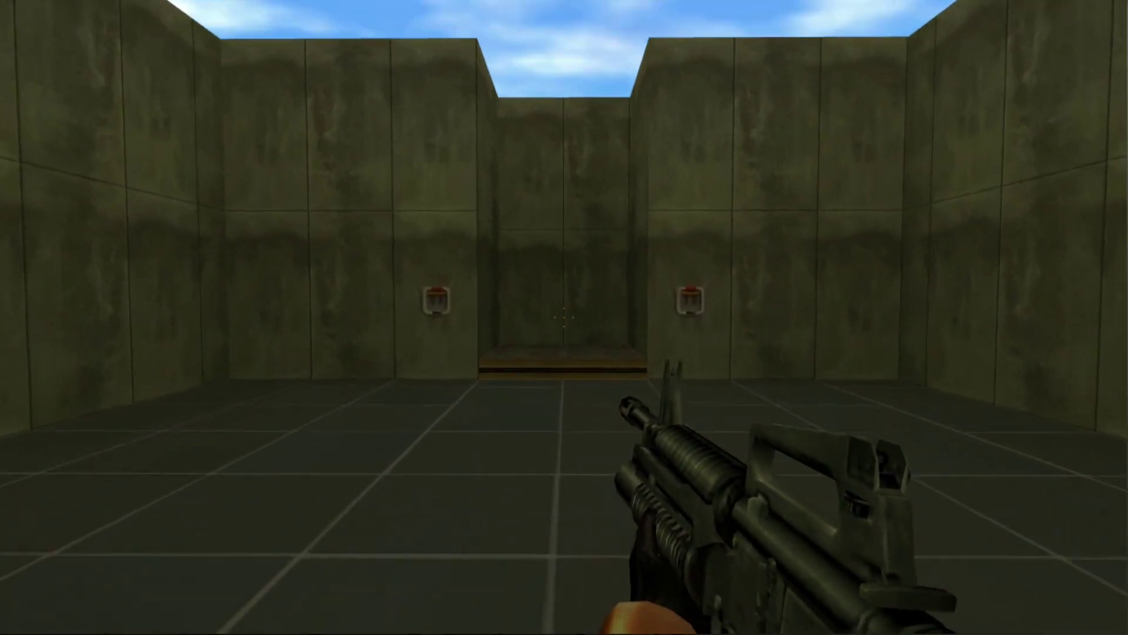
{"action": "key", "text": "w"}
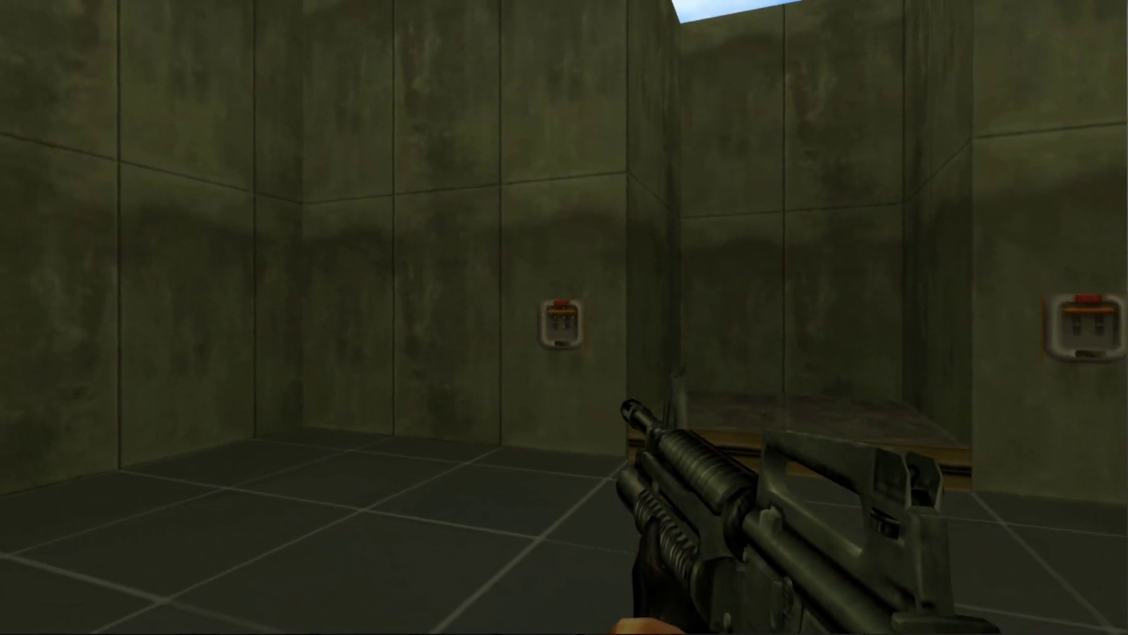
{"action": "left_click", "coordinate": [565, 317]}
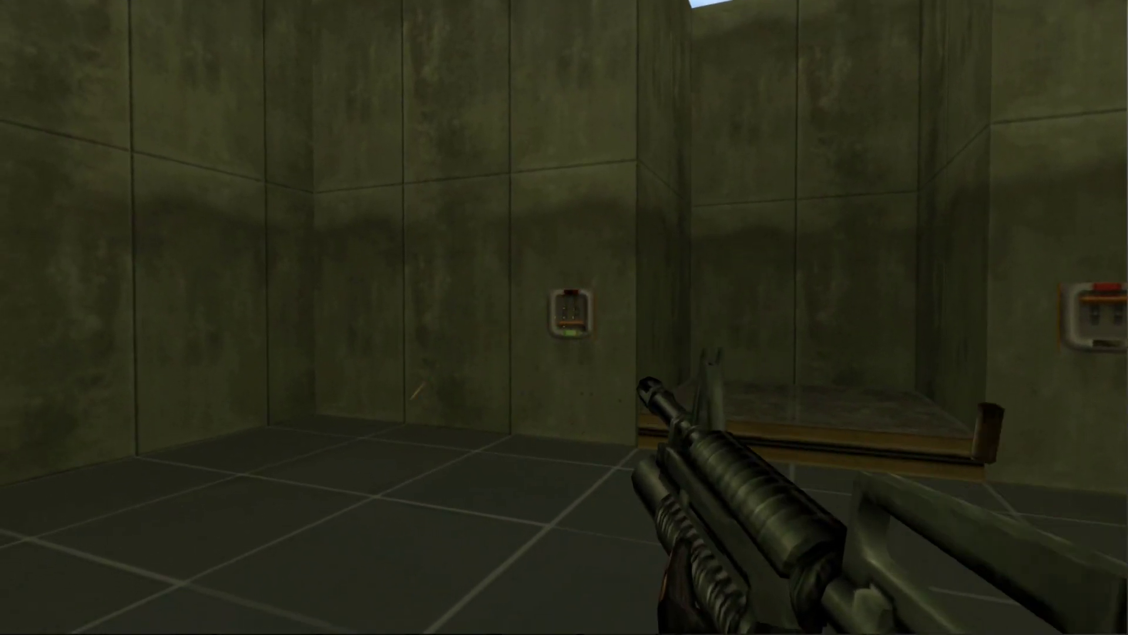
{"action": "left_click", "coordinate": [564, 317]}
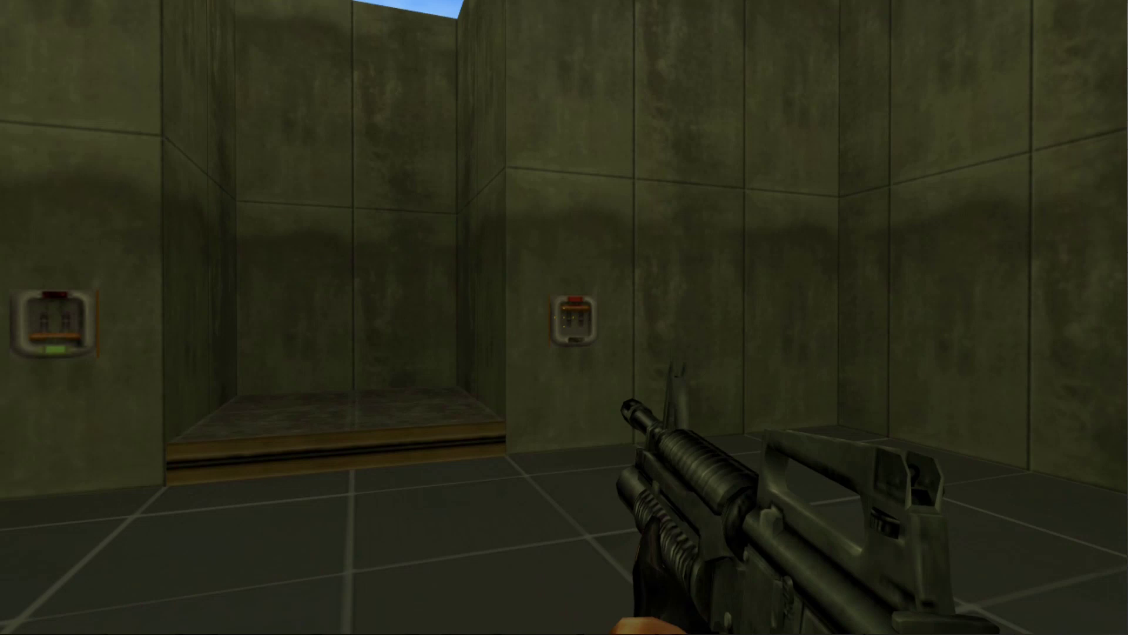
{"action": "key", "text": "Right"}
{"action": "left_click", "coordinate": [564, 318]}
{"action": "key", "text": "Left"}
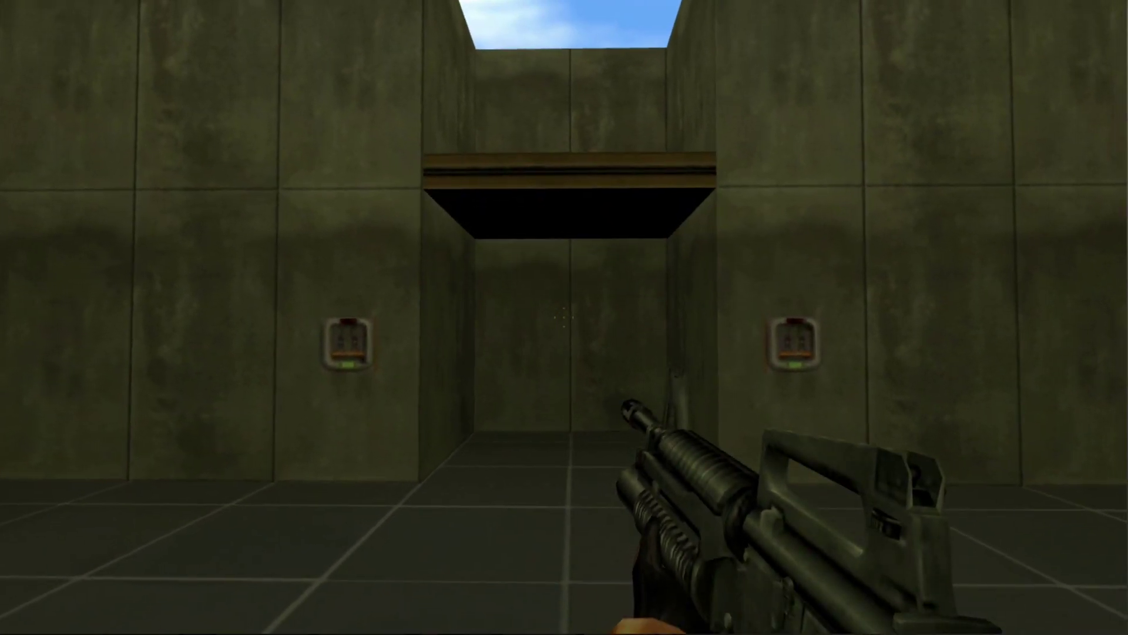
{"action": "key", "text": "Page_Up"}
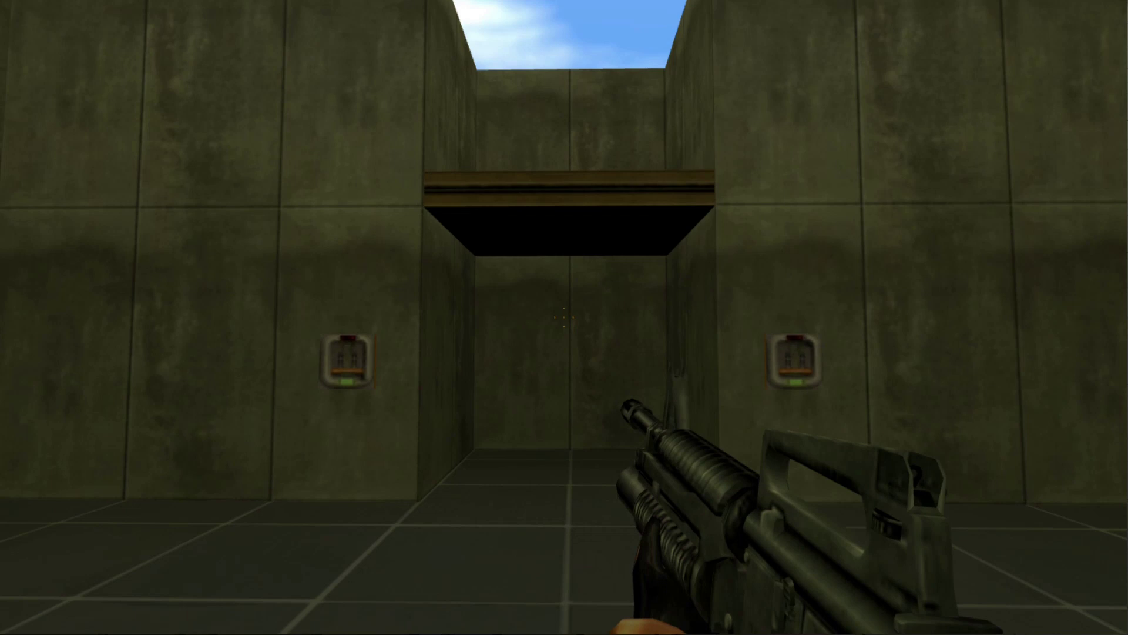
{"action": "key", "text": "Page_Down"}
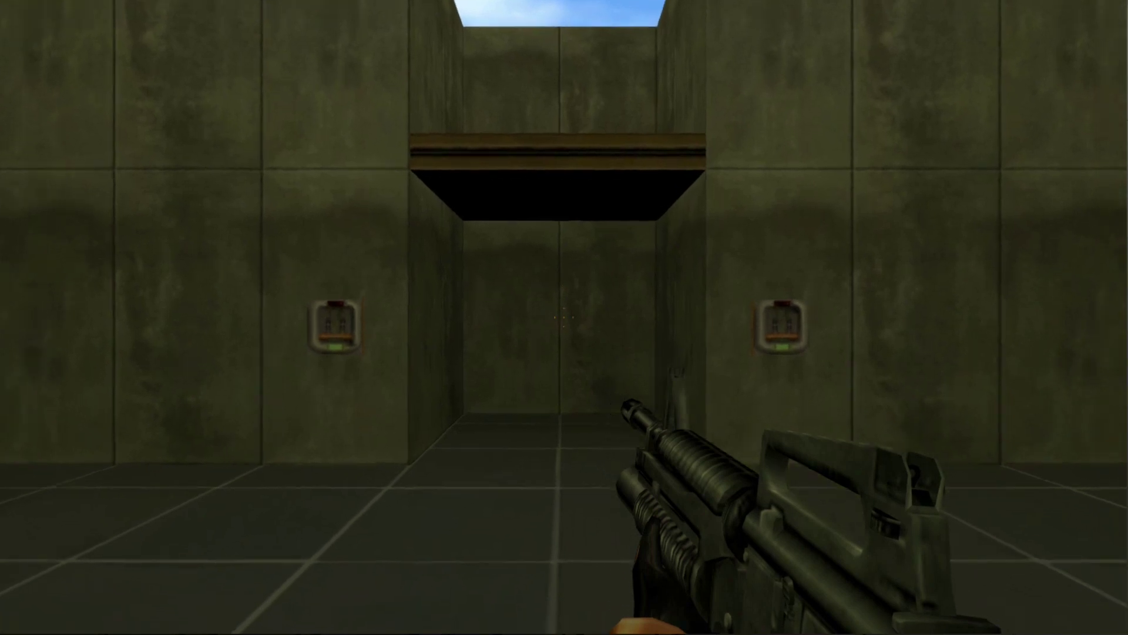
{"action": "key", "text": "Up"}
{"action": "key", "text": "Right"}
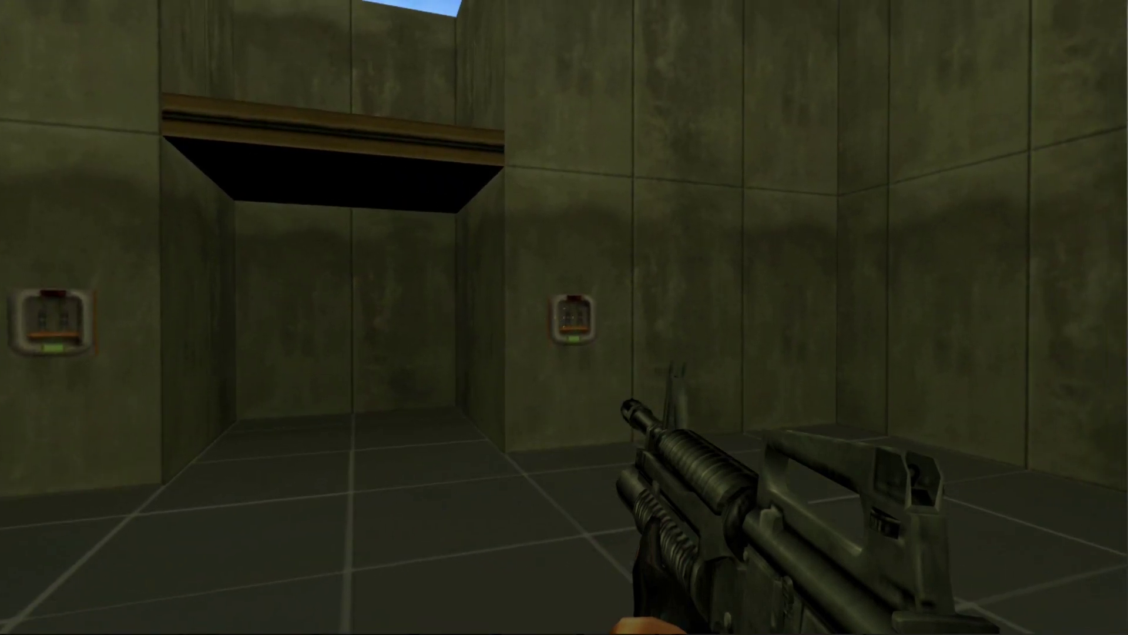
{"action": "left_click", "coordinate": [564, 317]}
{"action": "key", "text": "Left"}
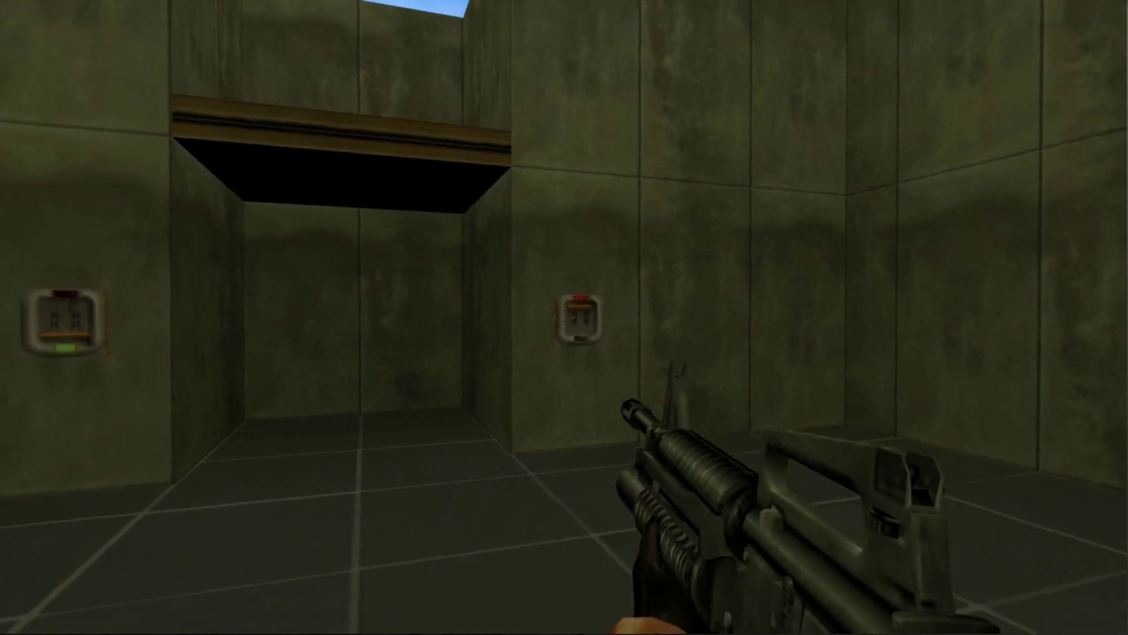
{"action": "key", "text": "Right"}
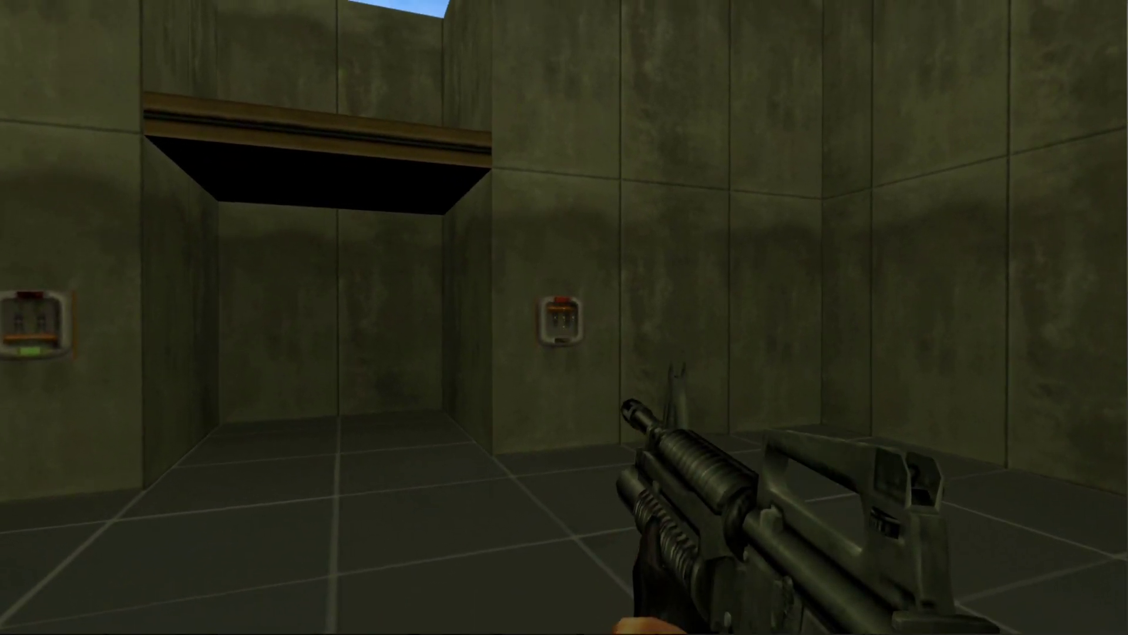
{"action": "key", "text": "Left"}
{"action": "key", "text": "Return"}
{"action": "key", "text": "Right"}
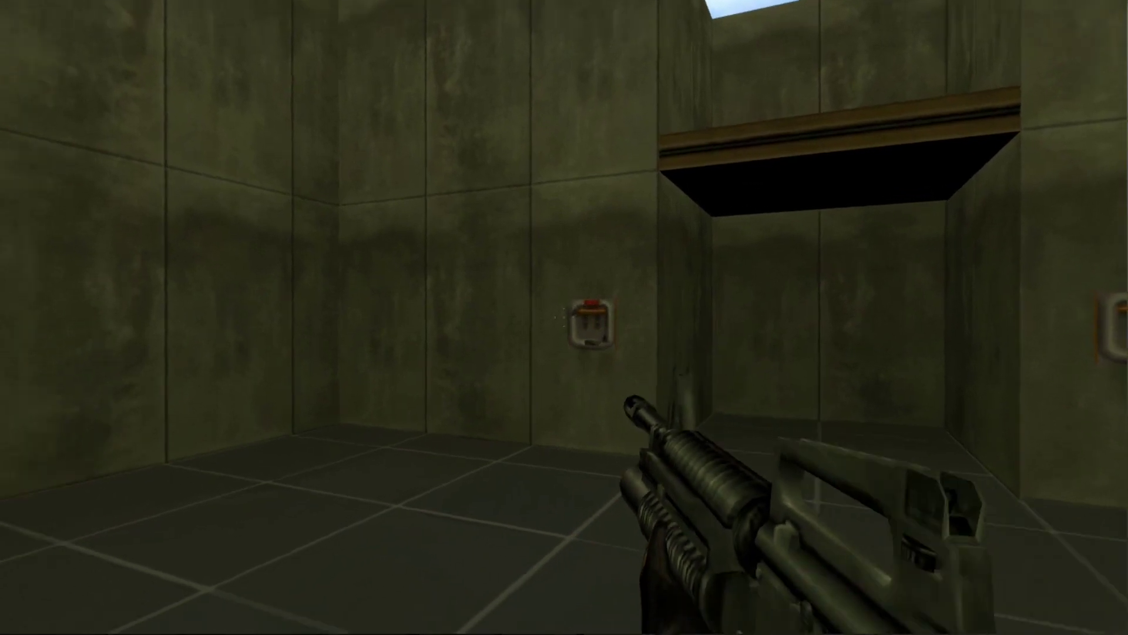
{"action": "key", "text": "Right"}
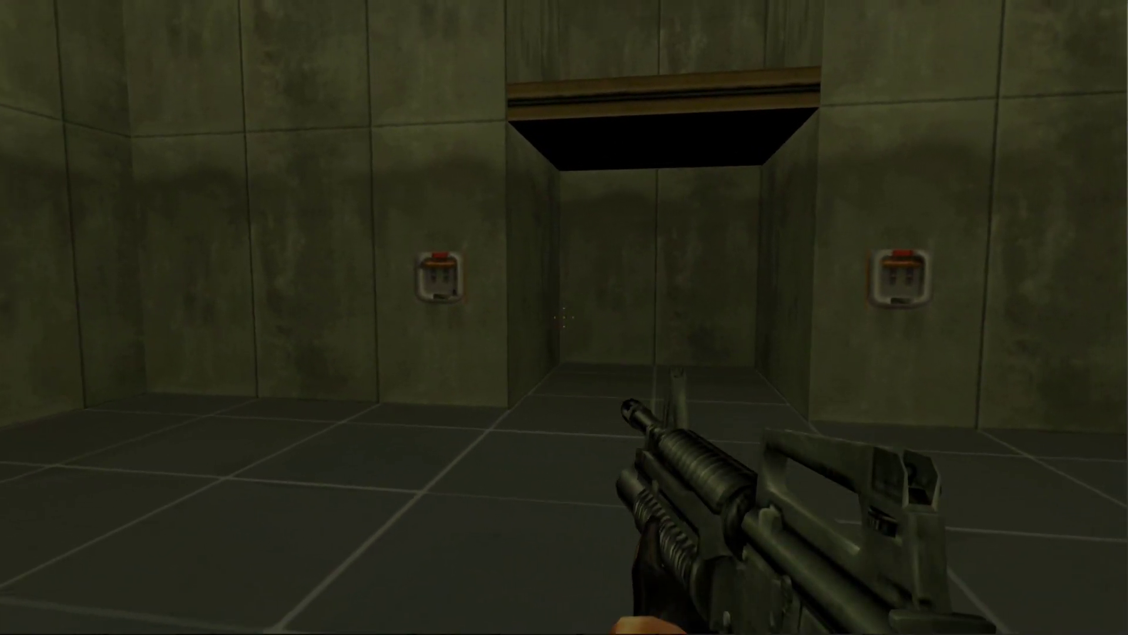
{"action": "key", "text": "Left"}
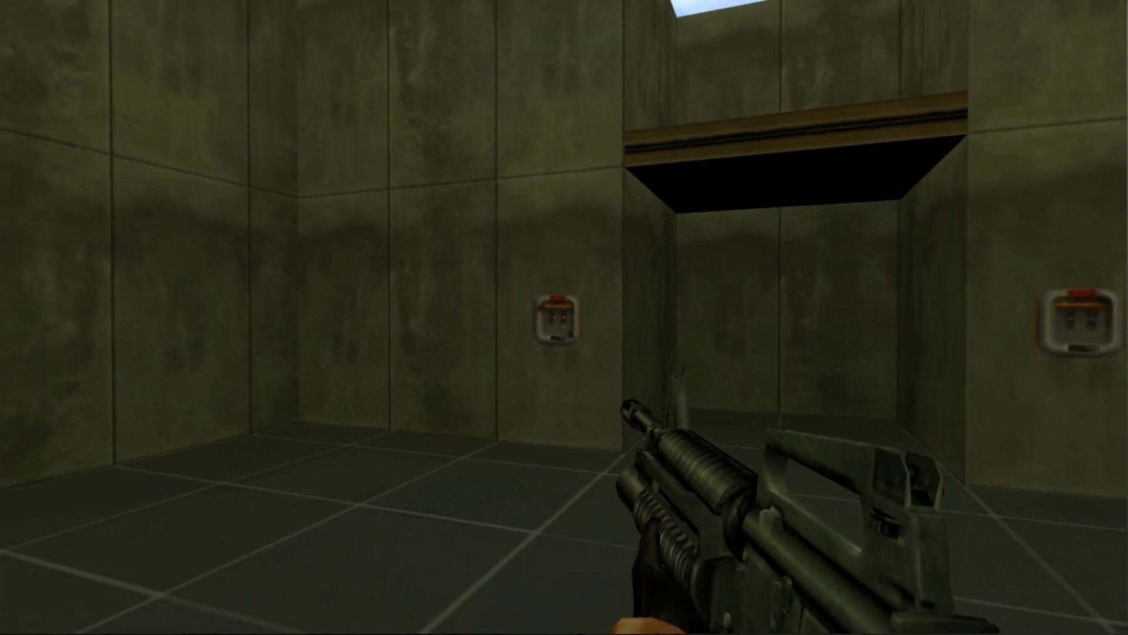
{"action": "key", "text": "Right"}
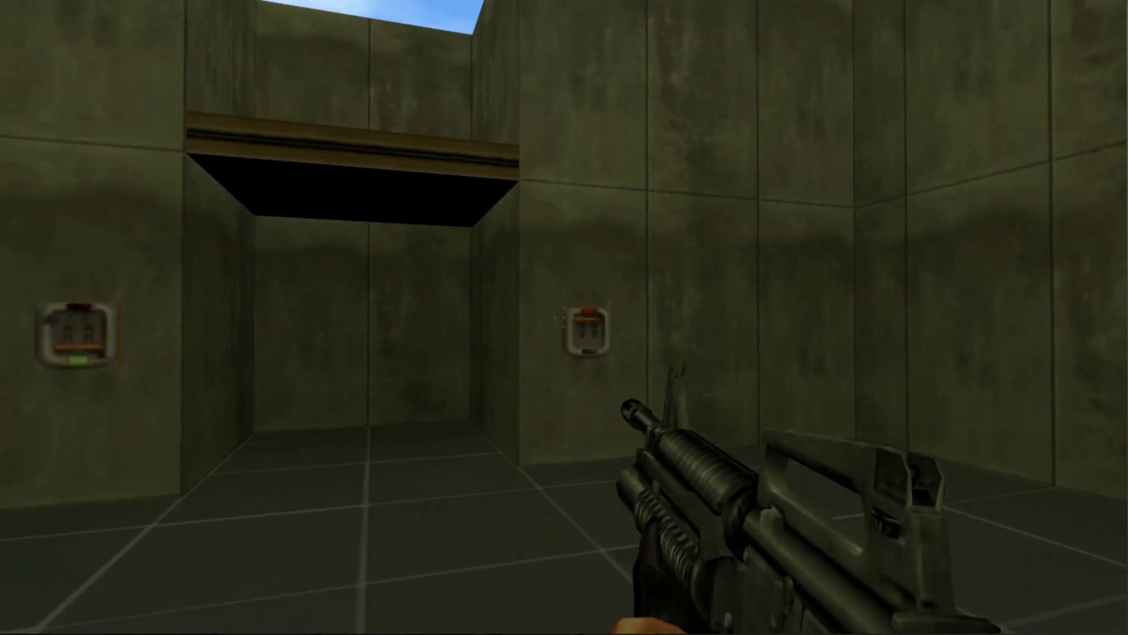
{"action": "key", "text": "Left"}
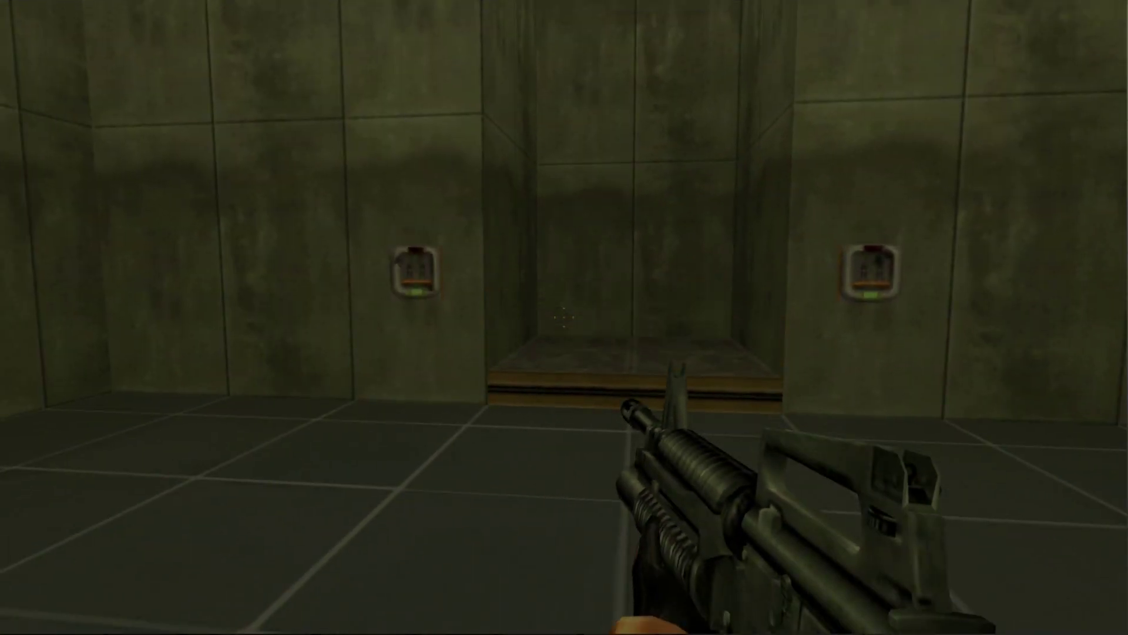
{"action": "key", "text": "s"}
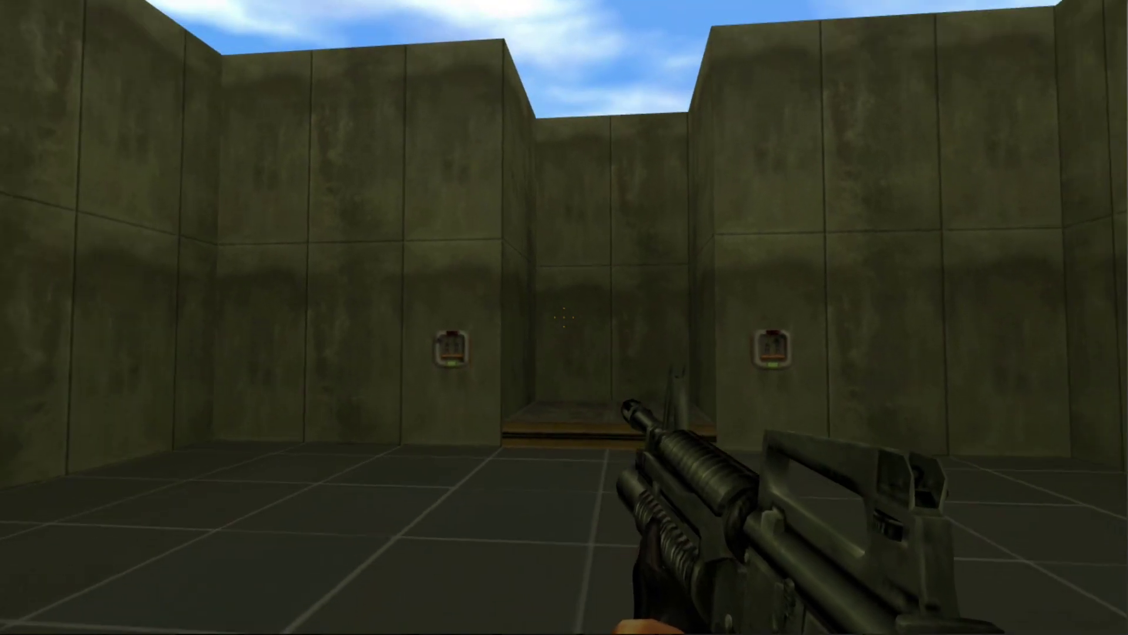